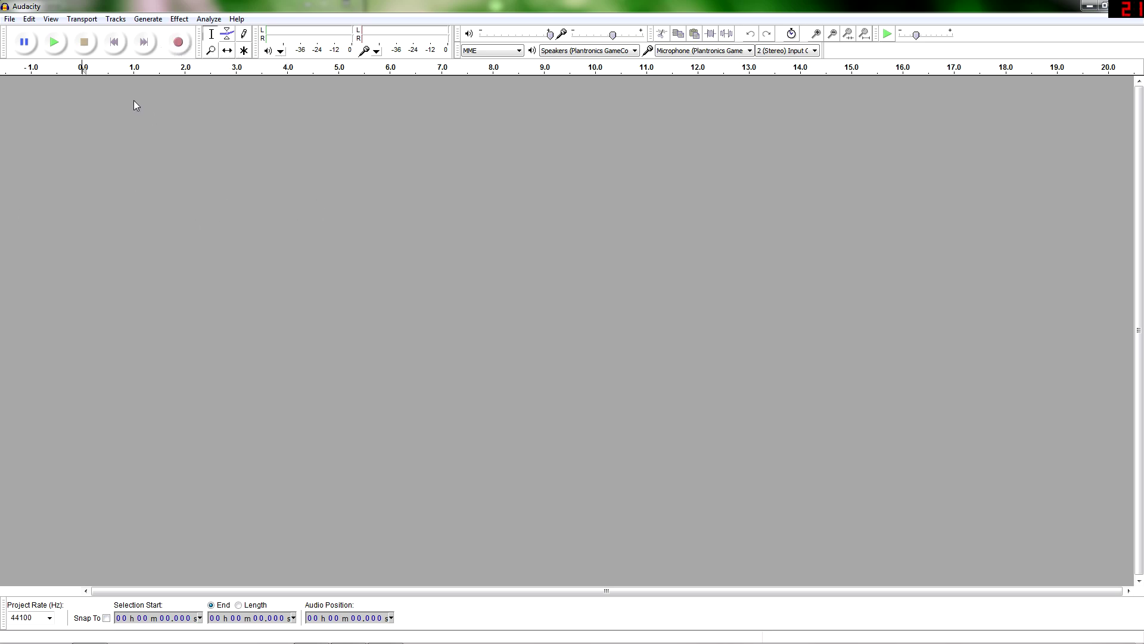
Record a roughly 12-second stereo voice take, play it back from the start, and select its opening.
left_click(178, 42)
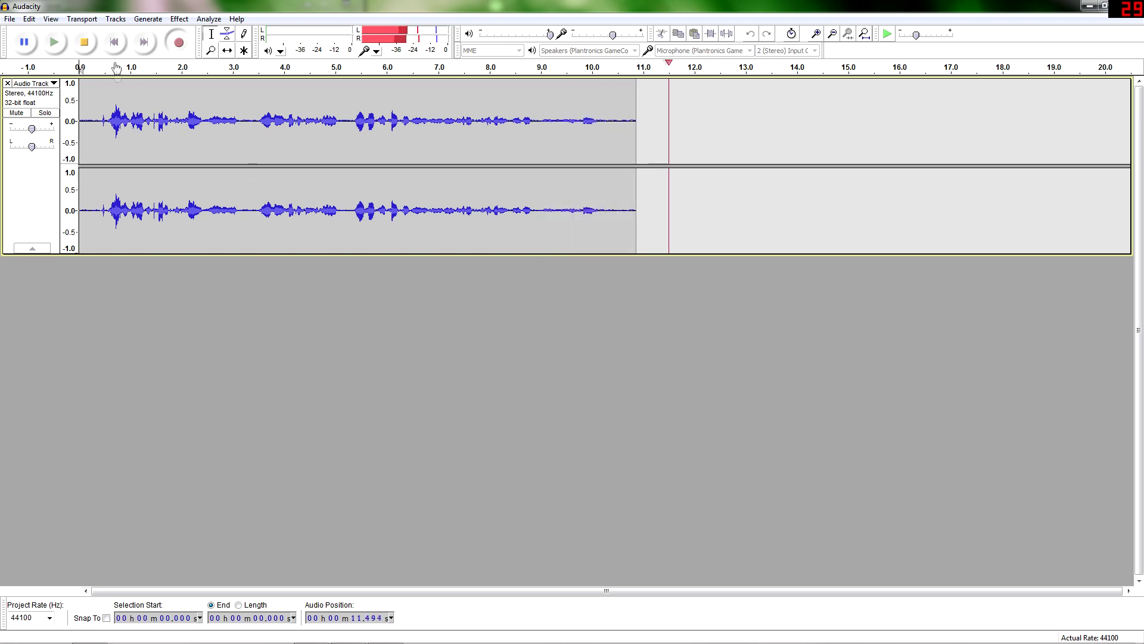
left_click(84, 42)
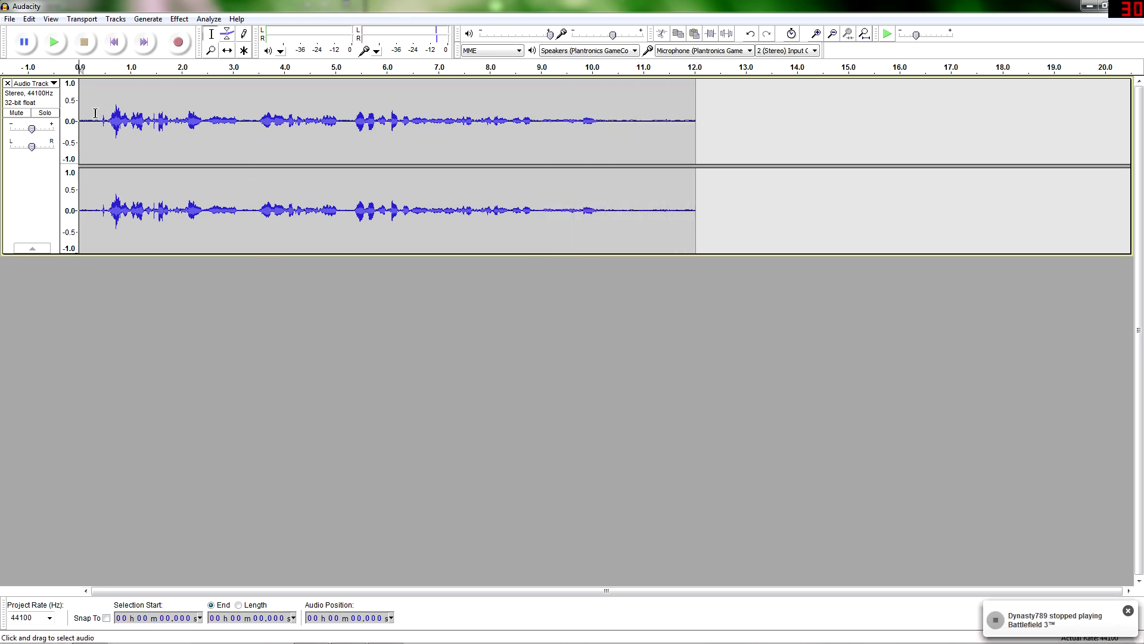
left_click(90, 113)
left_click(54, 42)
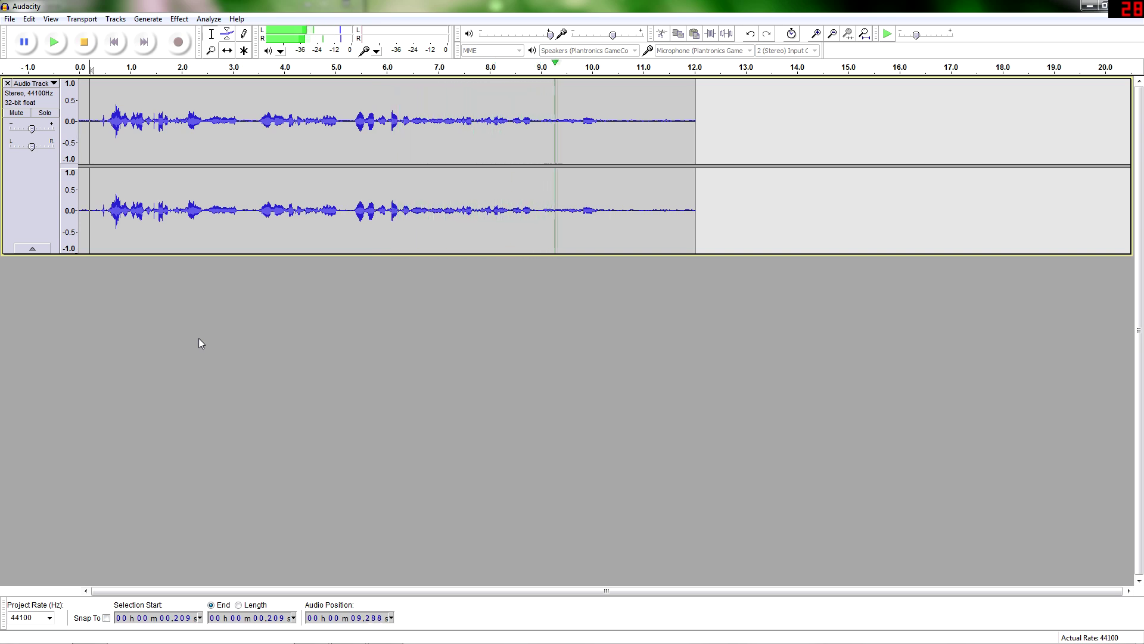
left_click(87, 42)
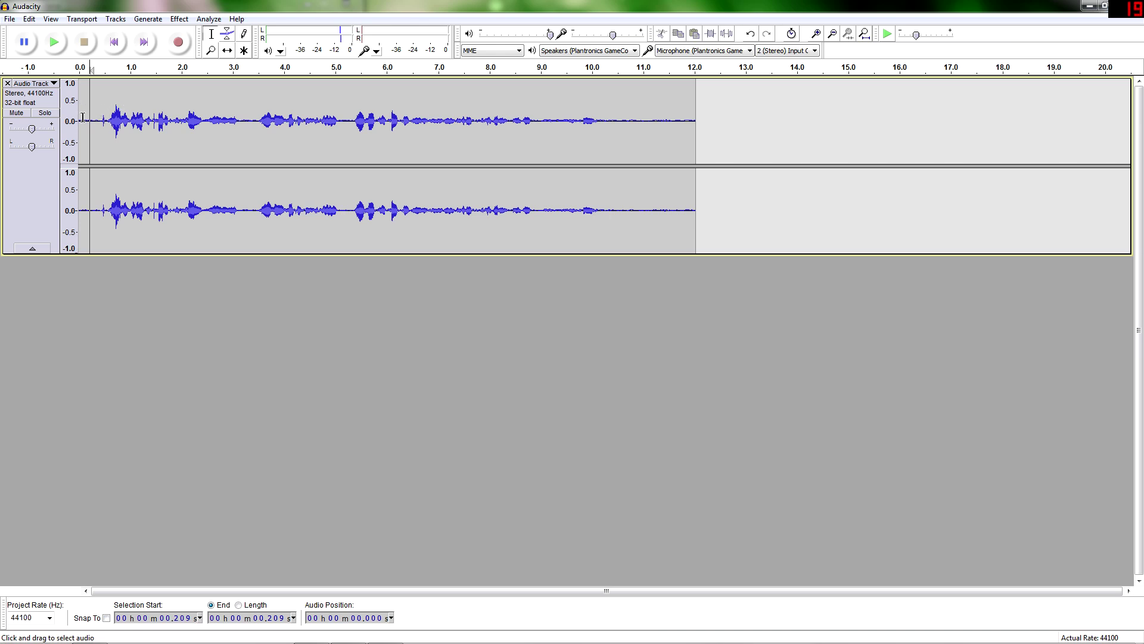
mouse_move(82, 117)
left_mouse_down()
mouse_move(119, 127)
mouse_move(81, 132)
left_mouse_up()
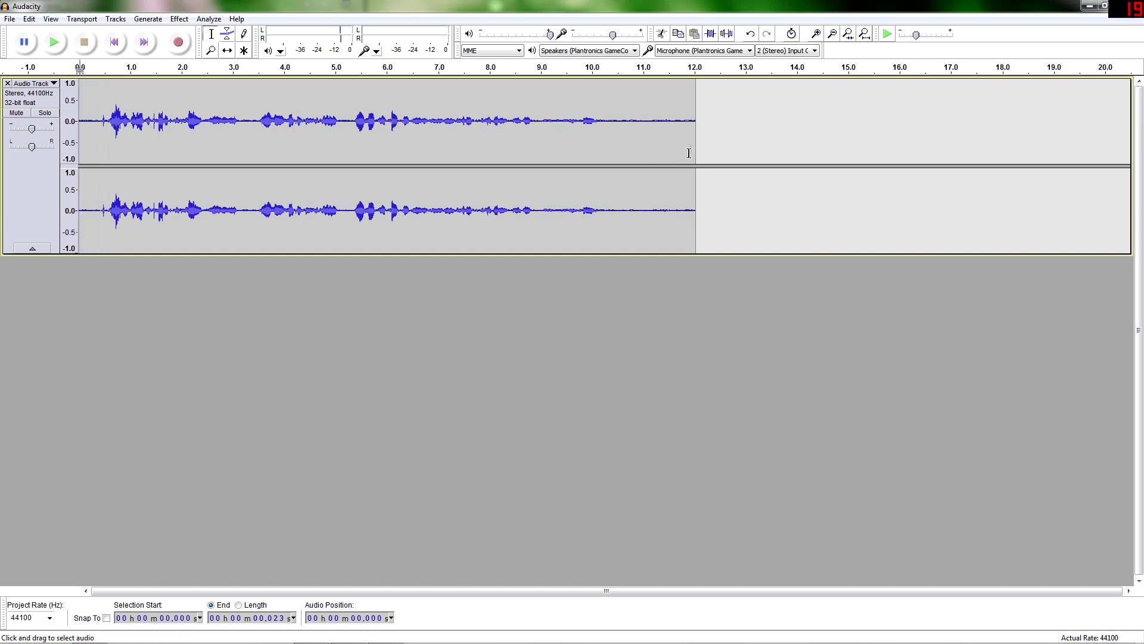
Listen to the ending from about 9.8 s and select the silent tail from 10.8 s to 12.0 s.
left_click_drag(629, 120, 695, 119)
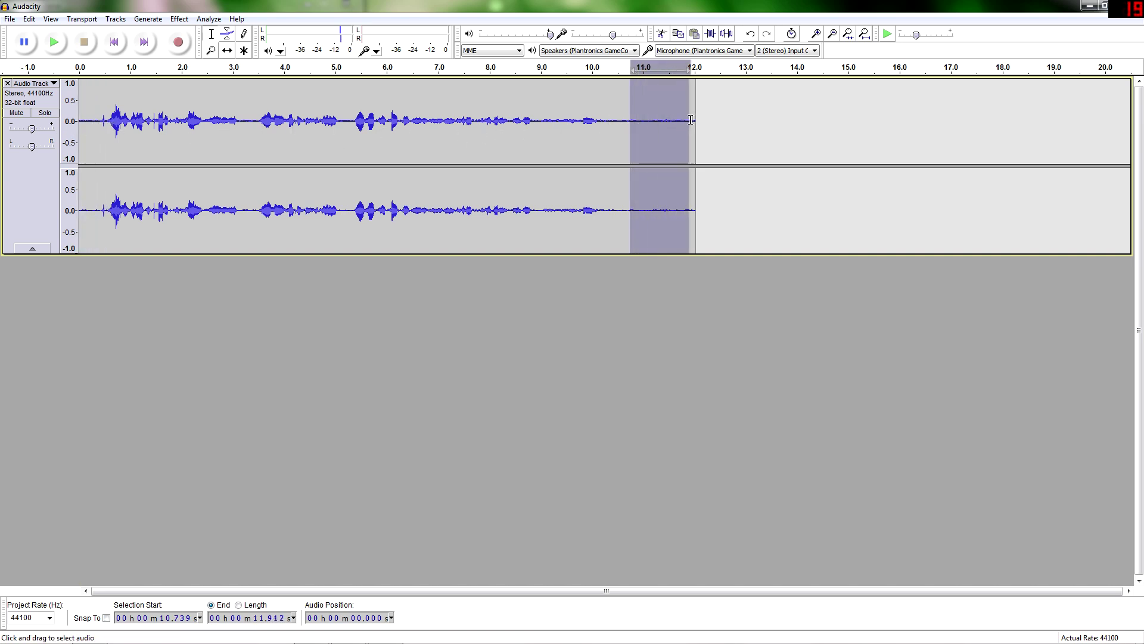
left_click(622, 120)
left_click(584, 120)
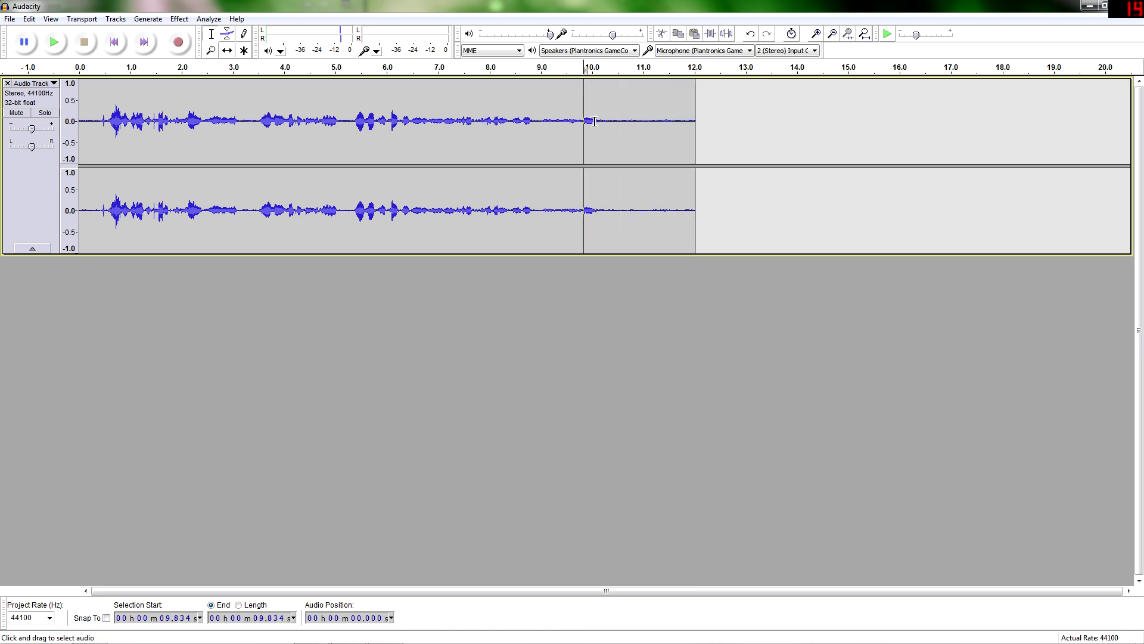
key("space")
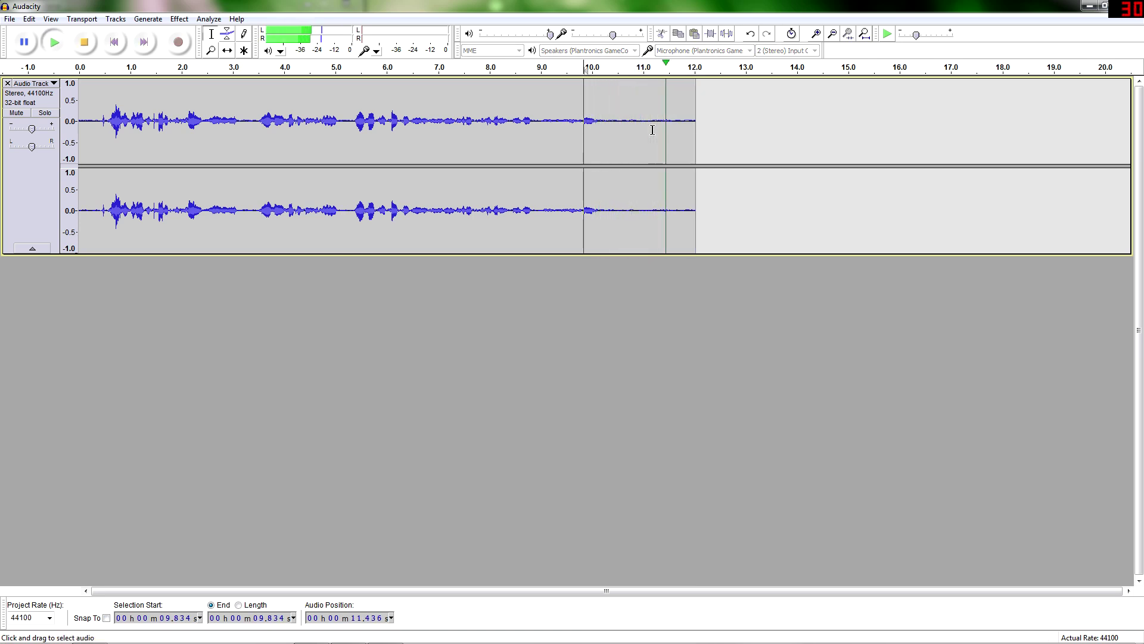
left_click_drag(635, 124, 696, 125)
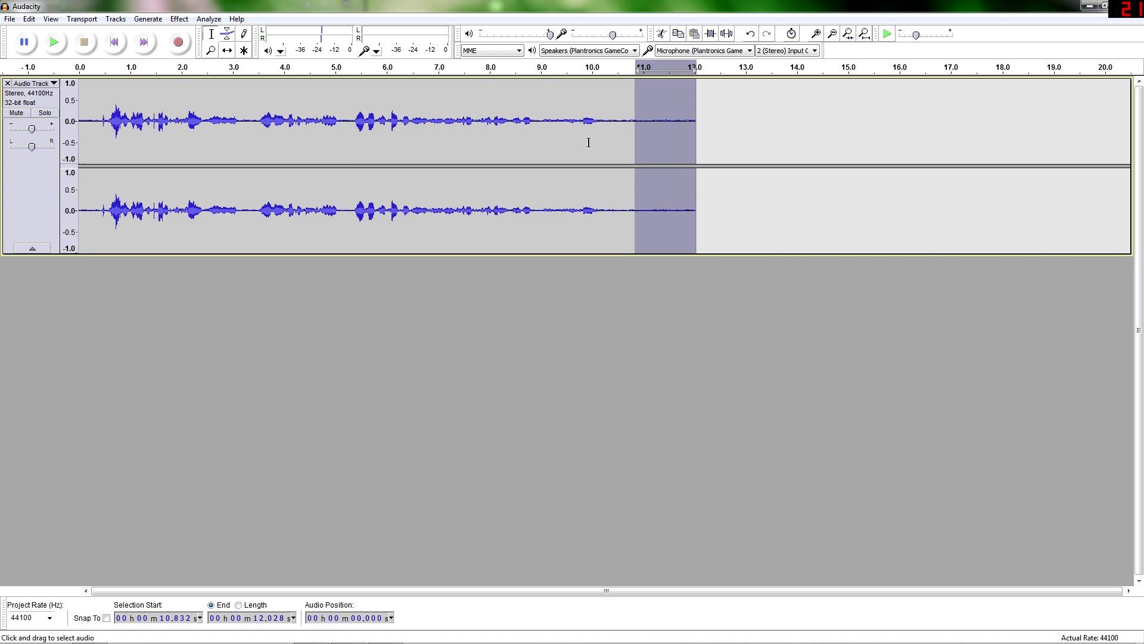
left_click_drag(246, 122, 261, 122)
left_click(244, 123)
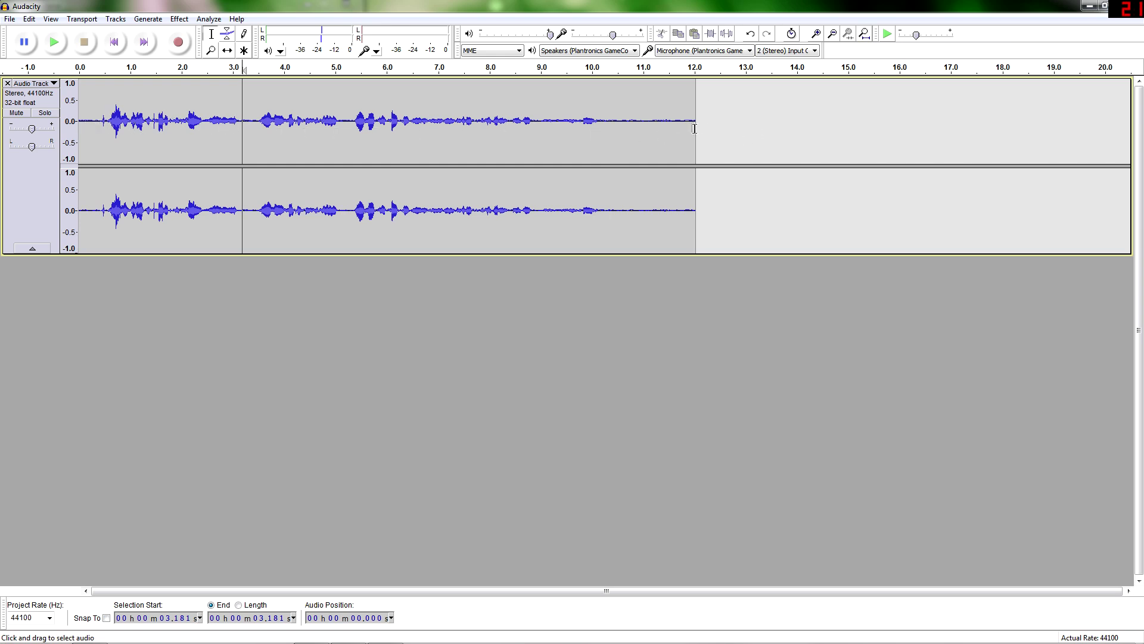
left_click_drag(635, 121, 695, 119)
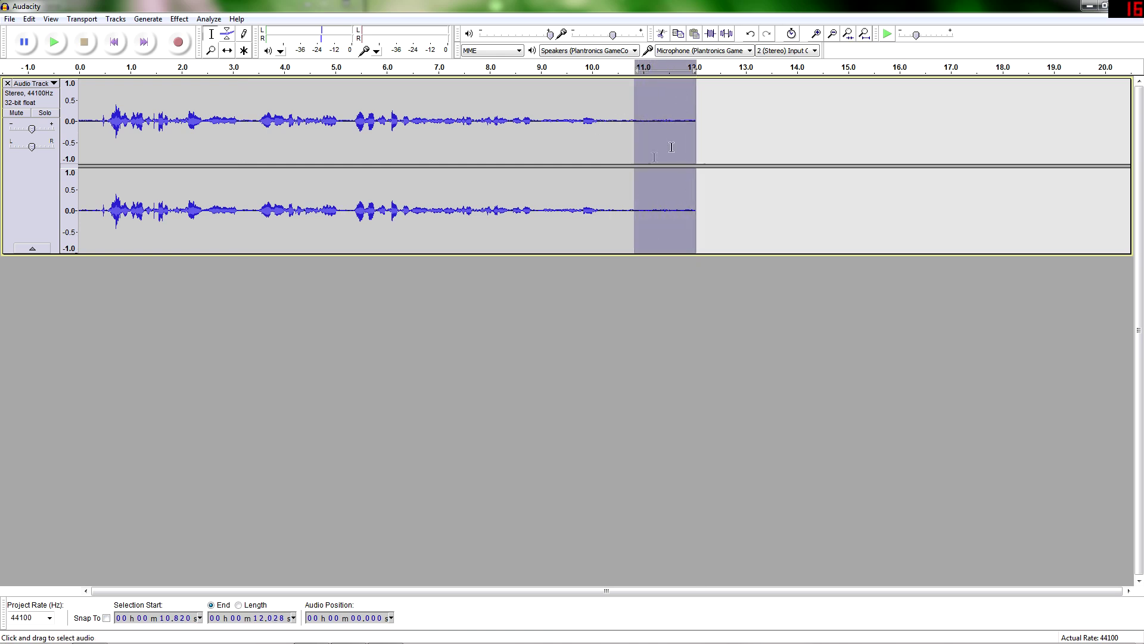
Capture a noise profile from the selected silent tail with Noise Removal.
left_click(179, 19)
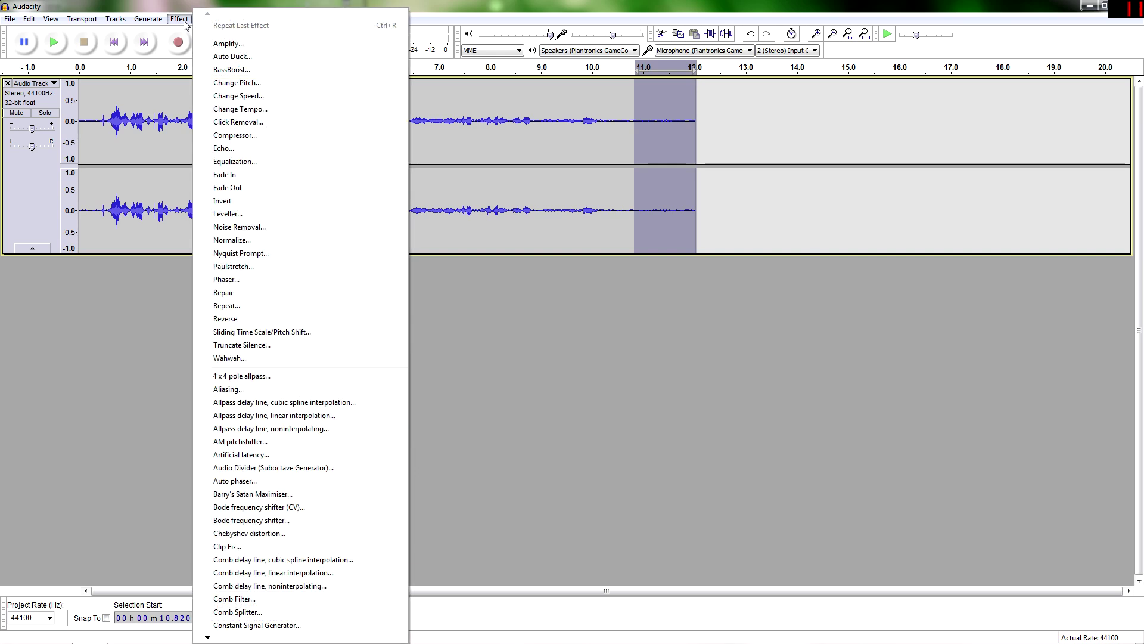
left_click(265, 228)
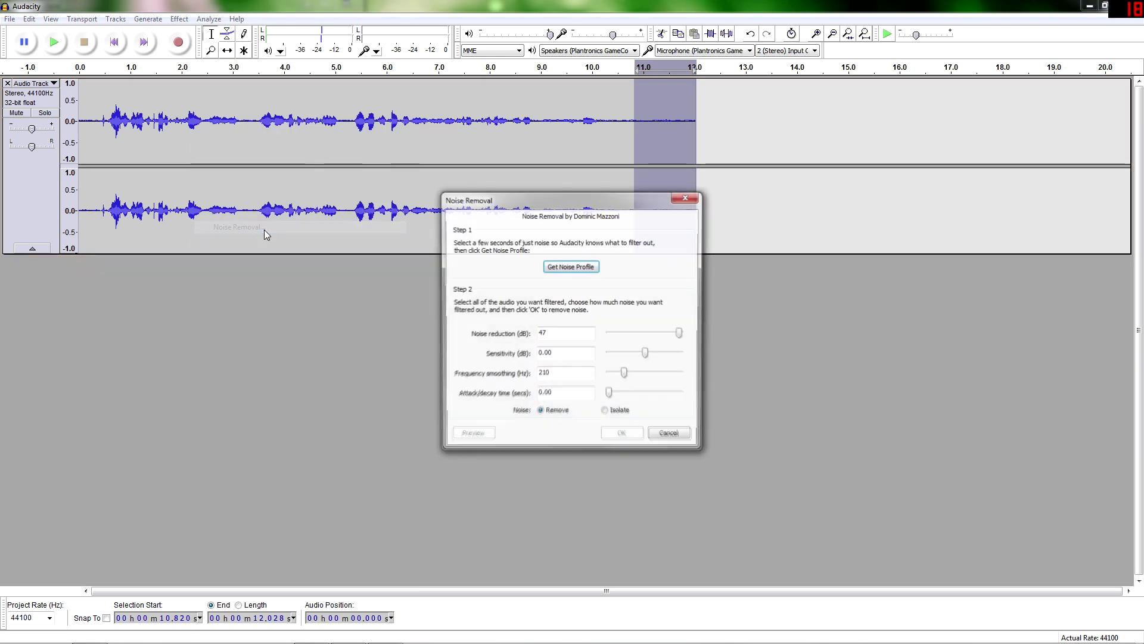
left_click(593, 269)
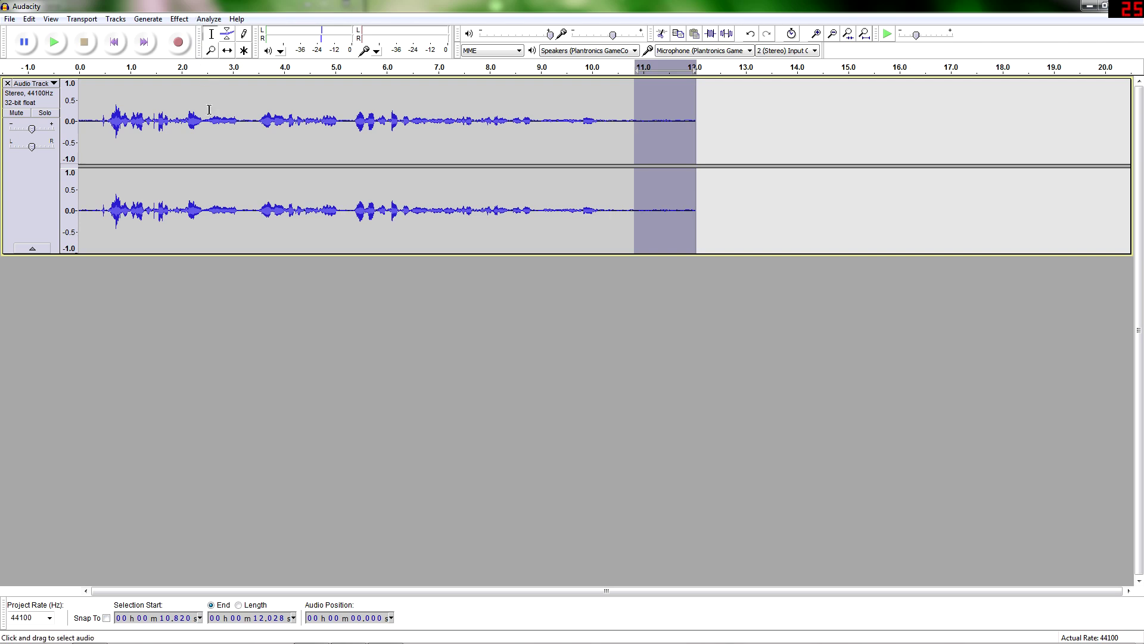
Apply noise removal to the whole recording, then revert it for comparison.
key("ctrl+a")
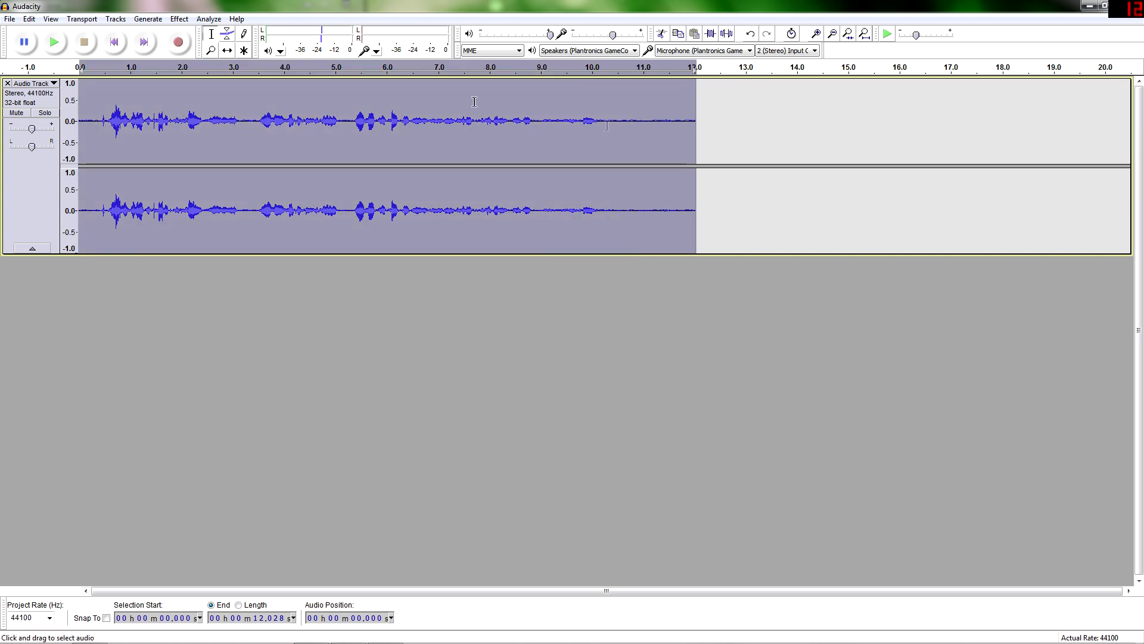
left_click(179, 19)
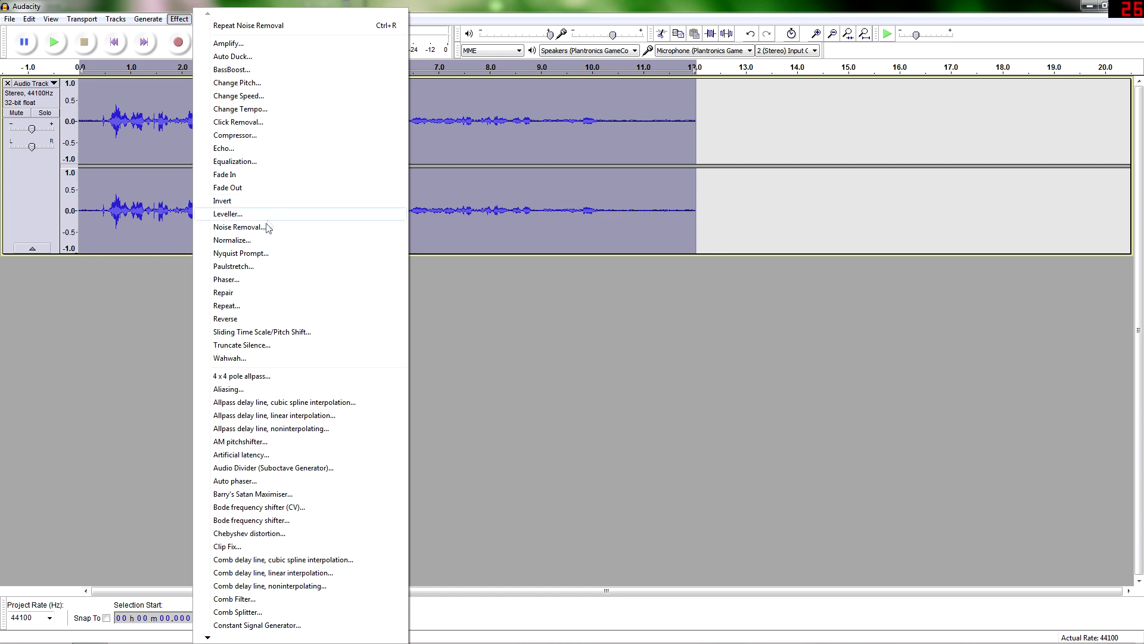
left_click(266, 227)
left_click(622, 435)
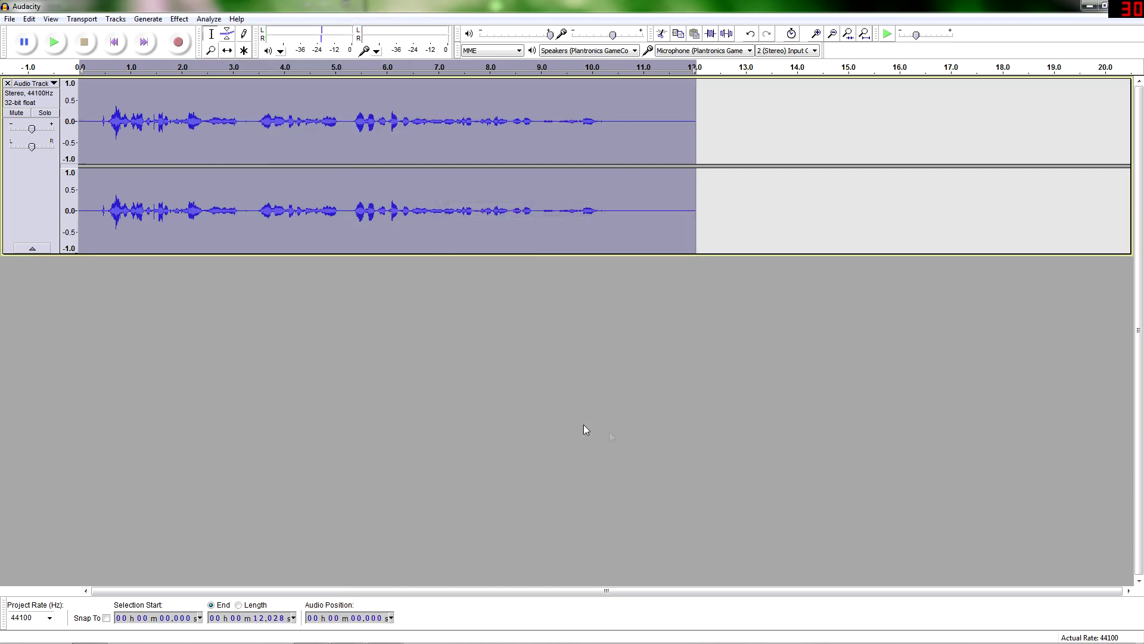
left_click(148, 137)
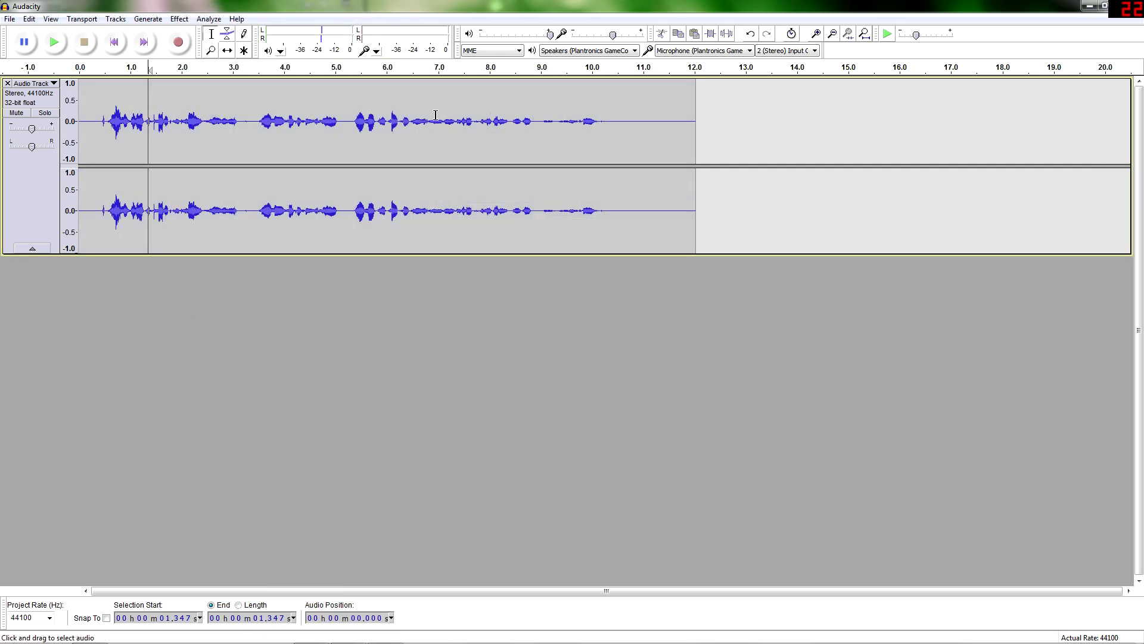
key("ctrl+a")
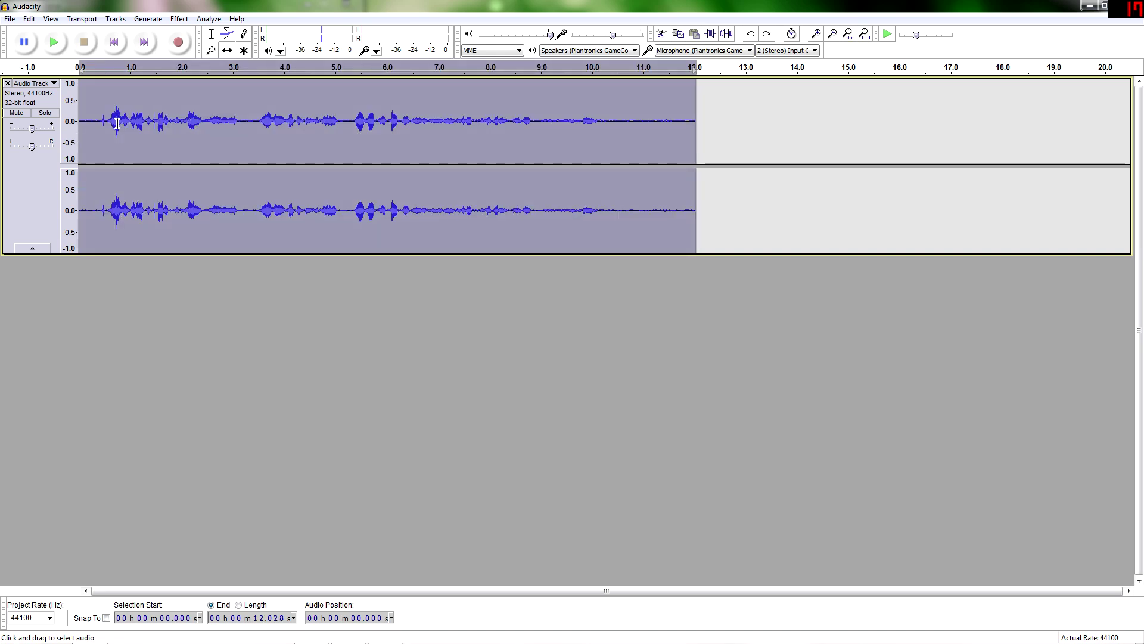
Reapply noise removal from the Edit menu and play the cleaned recording from the start.
left_click(31, 20)
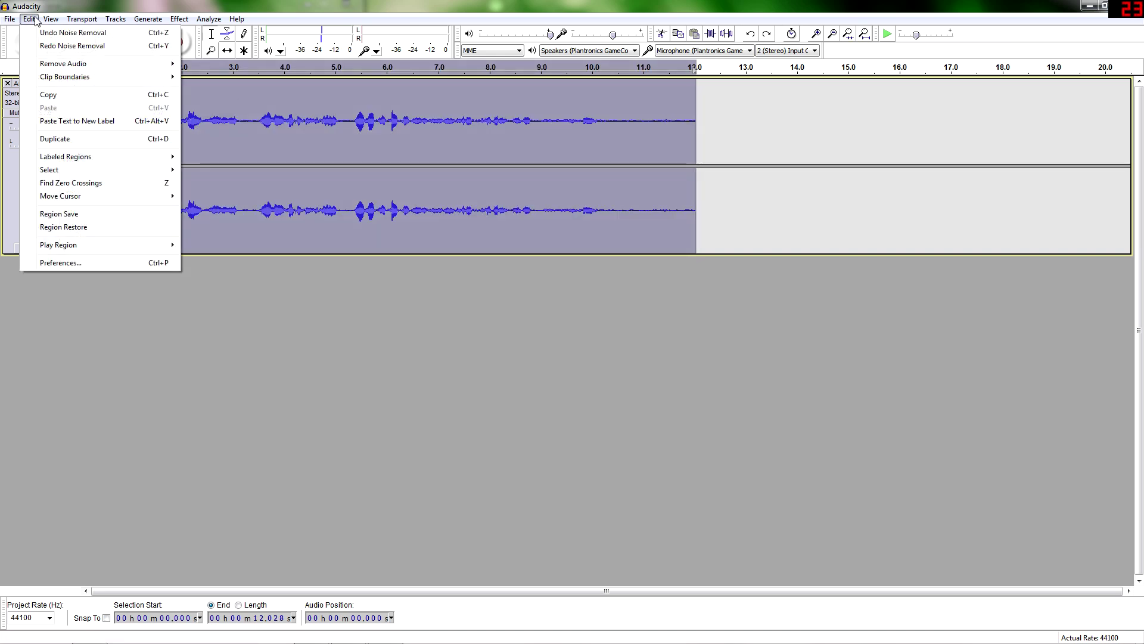
left_click(42, 46)
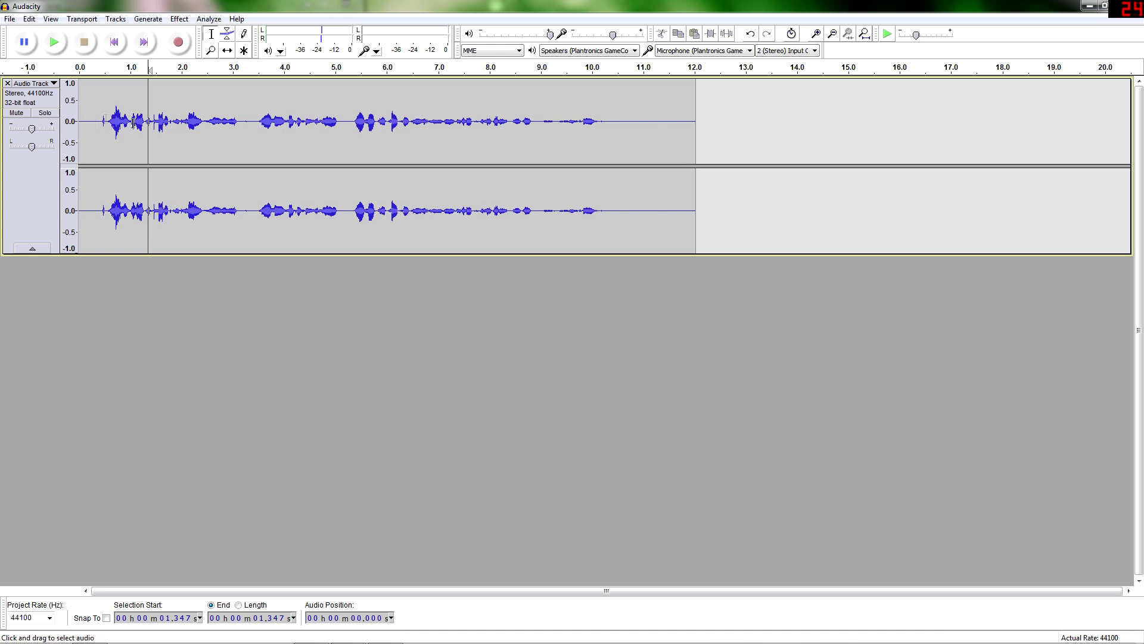
left_click(92, 118)
key("space")
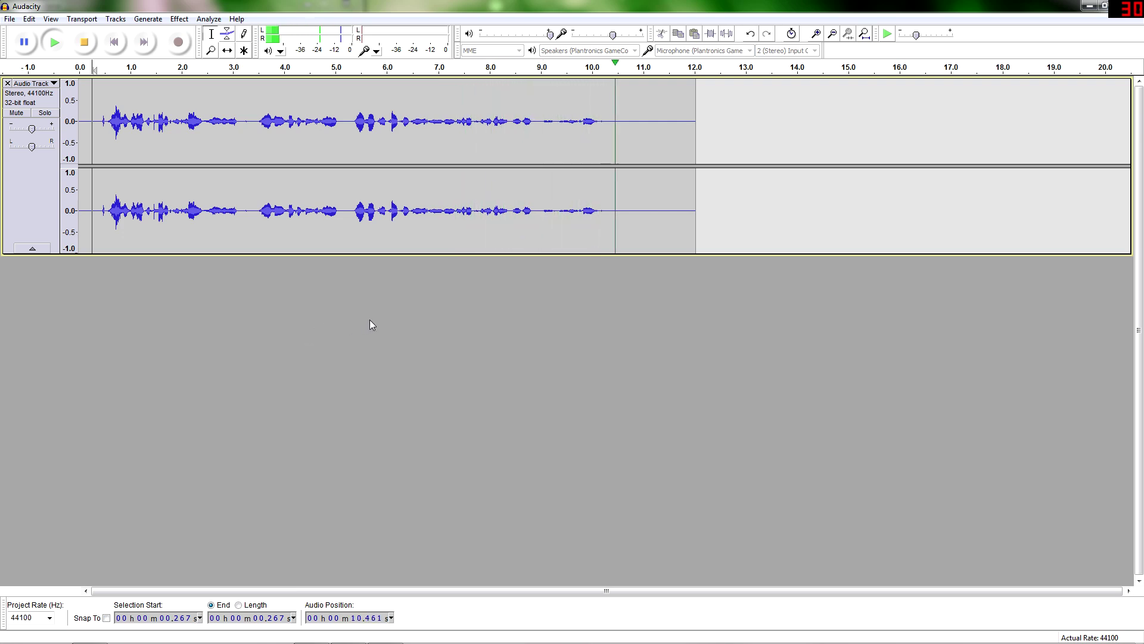
key("space")
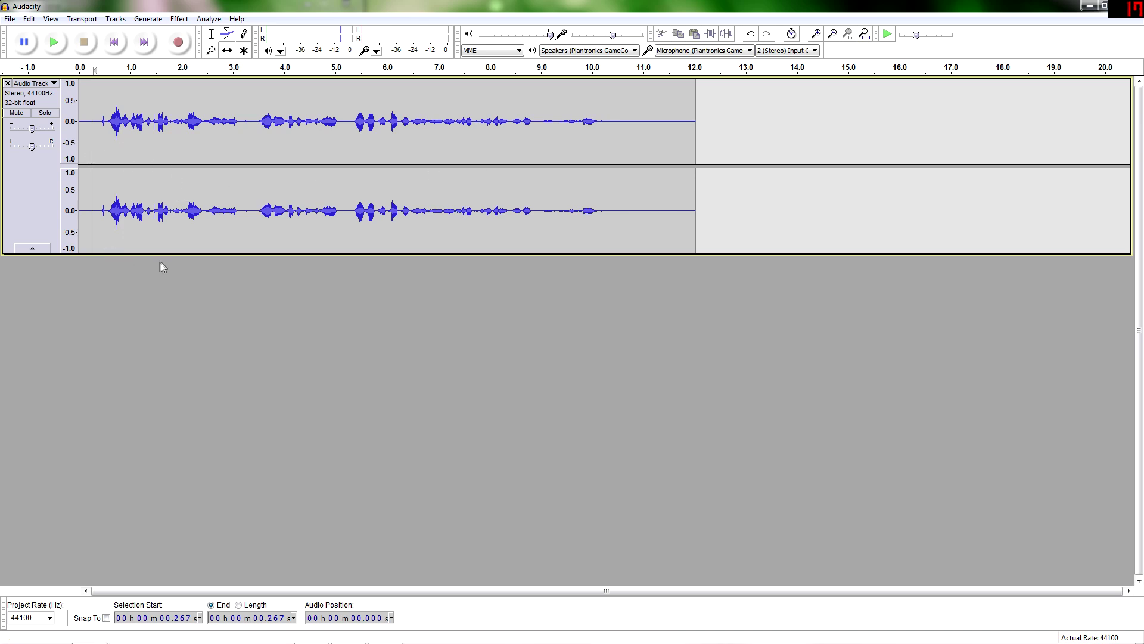
Compare the original by ear, redo the noise reduction with Ctrl+Y, and replay it, including from 7.5 s.
key("ctrl+a")
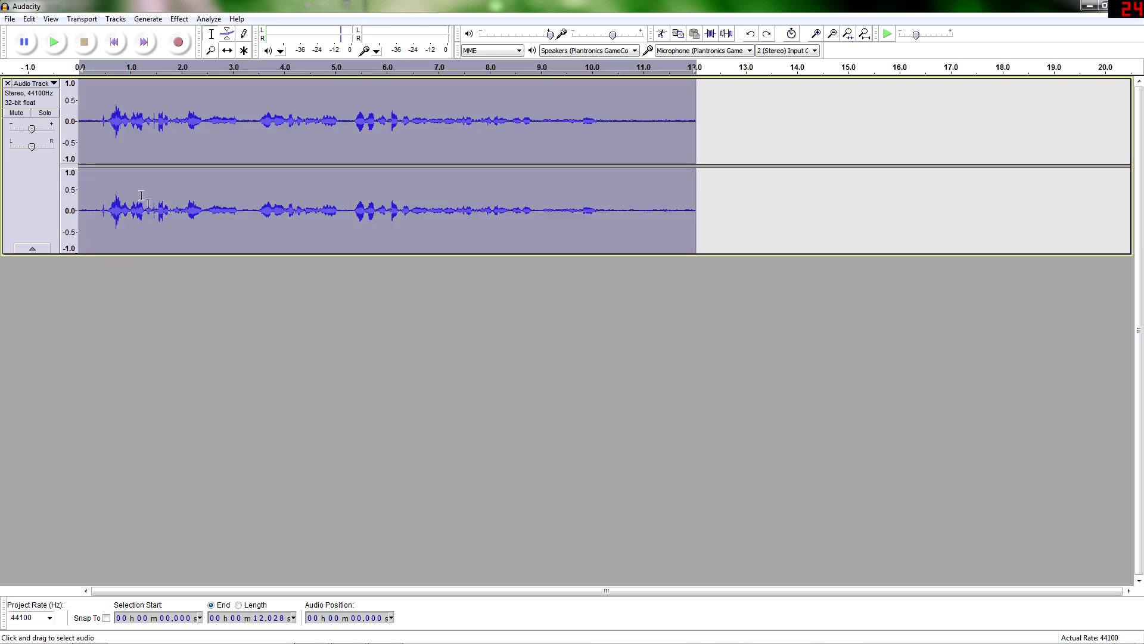
left_click(86, 129)
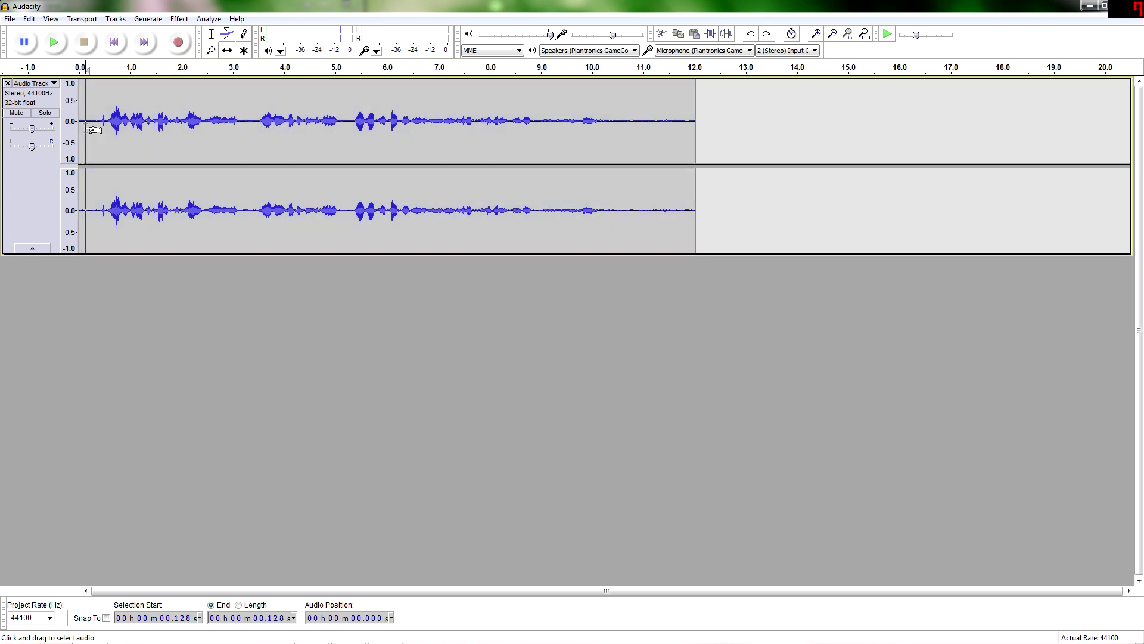
left_click(55, 43)
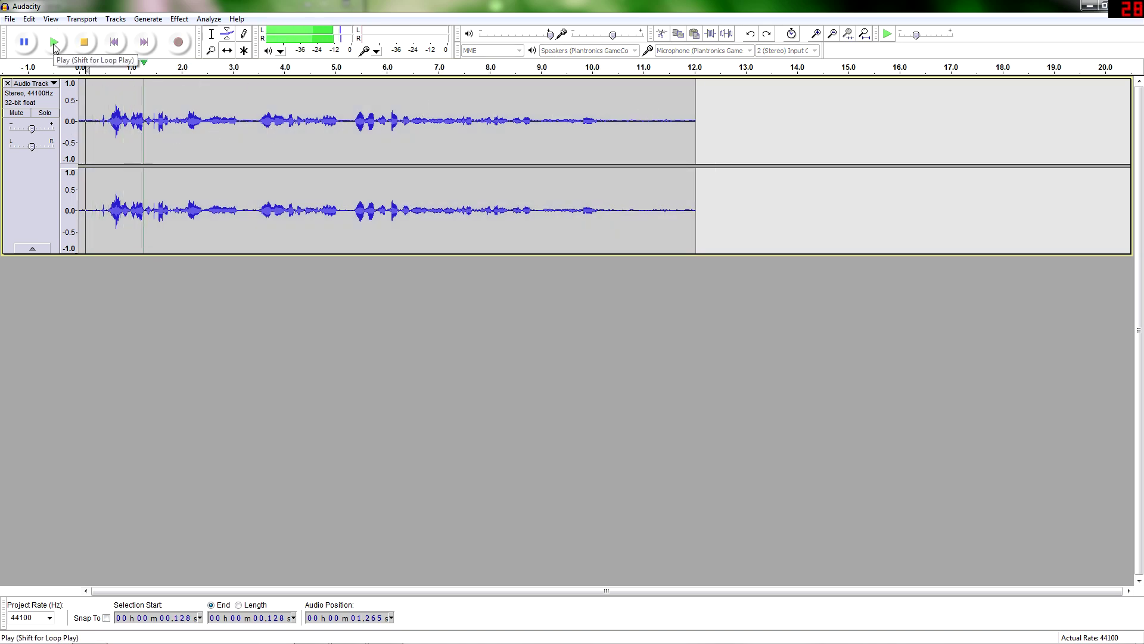
left_click(84, 42)
key("ctrl+y")
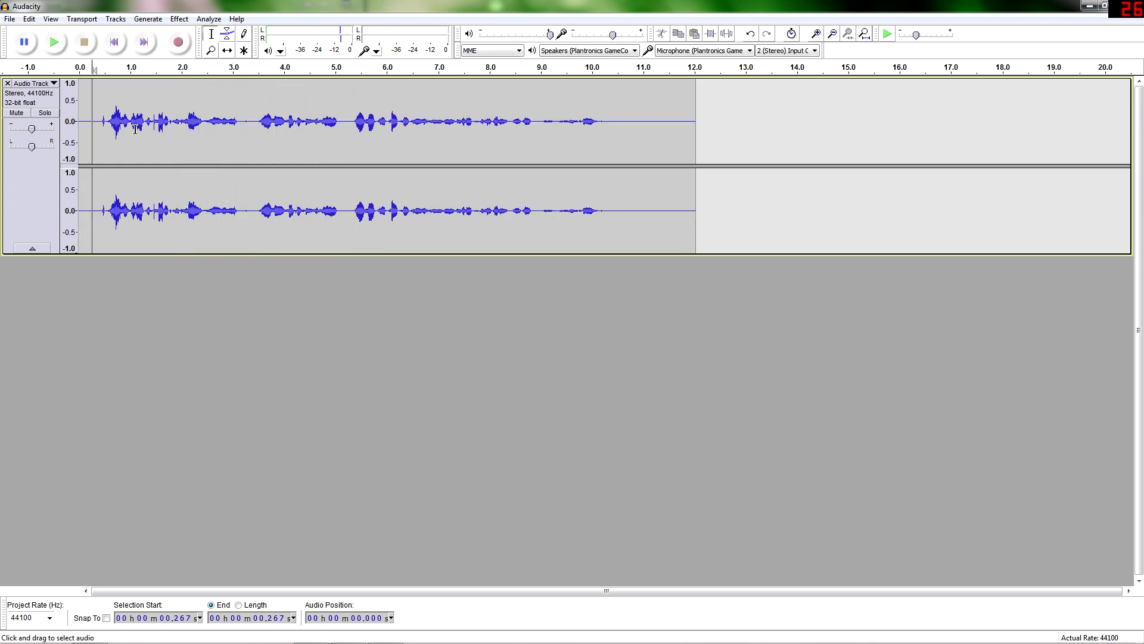
left_click(60, 35)
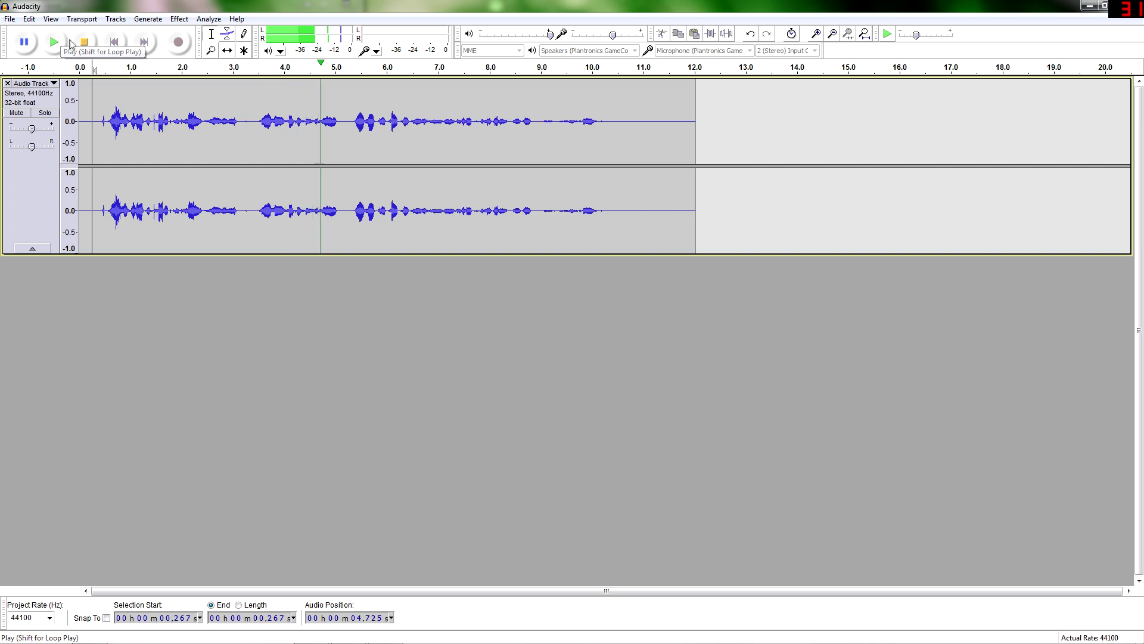
left_click(85, 42)
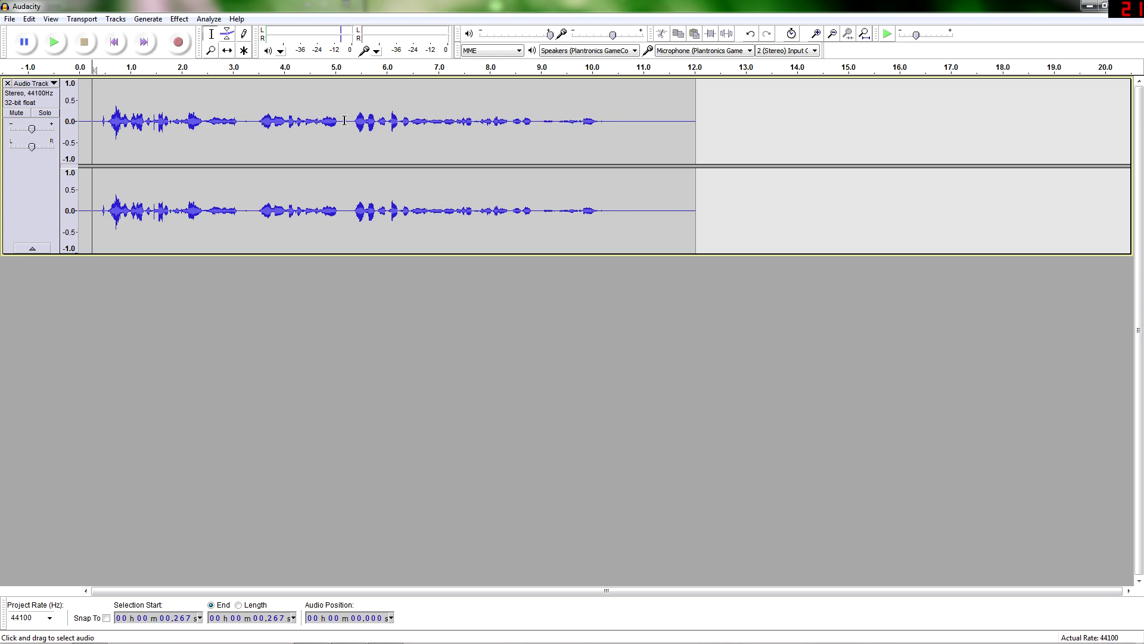
left_click(465, 121)
key("space")
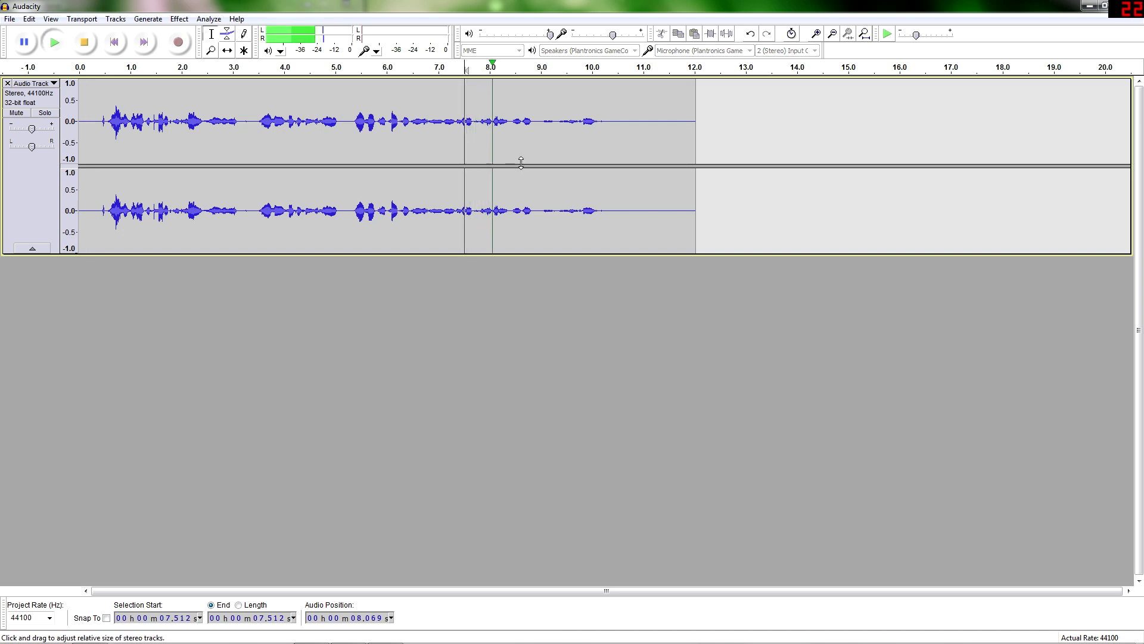
Delete the filler word at about 8.98–9.32 s and play from 8 s to check the cut.
key("space")
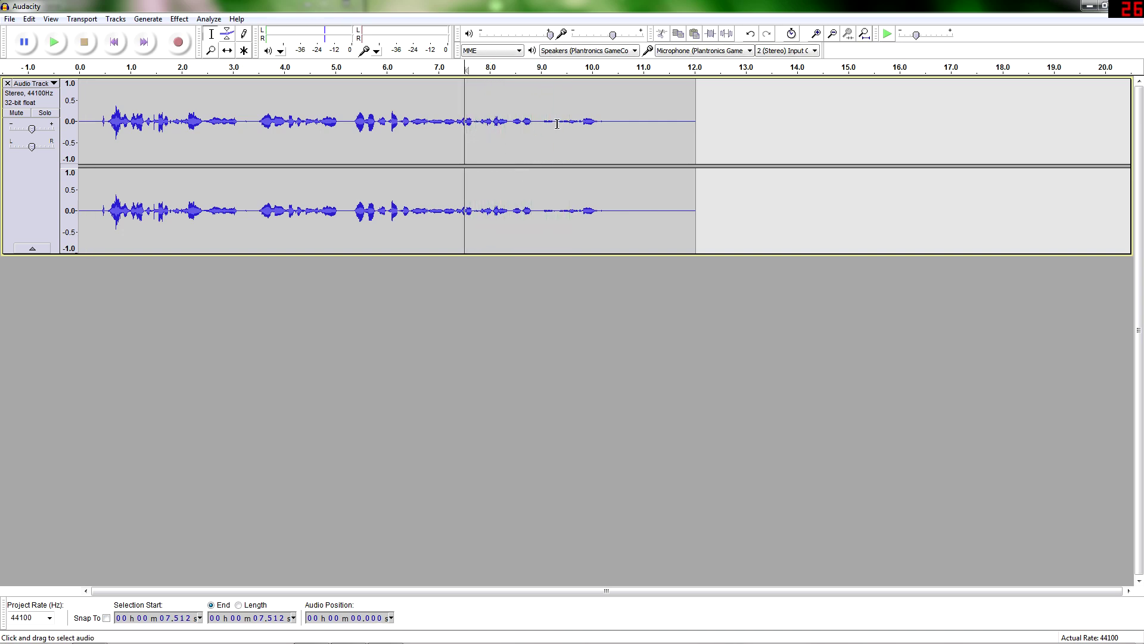
left_click_drag(556, 130, 539, 126)
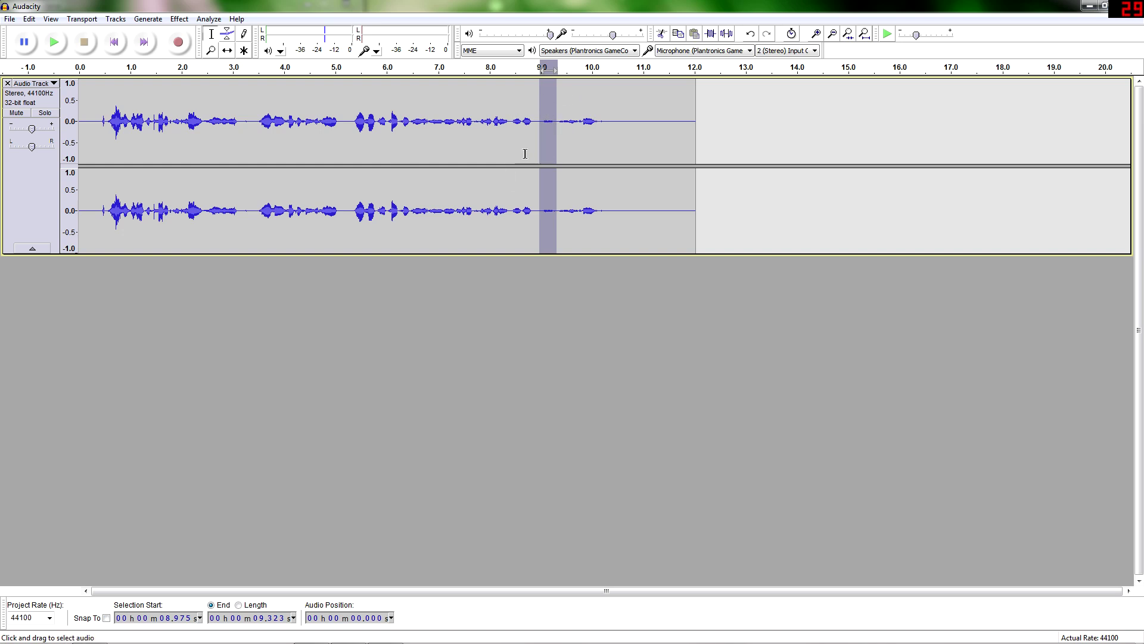
key("Delete")
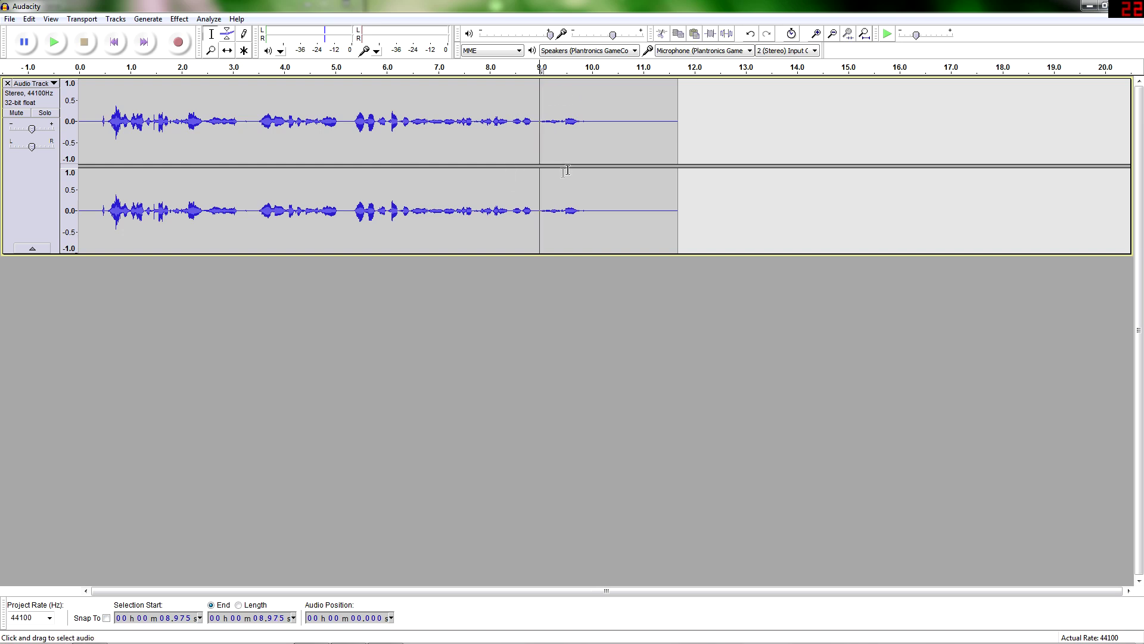
left_click(490, 128)
key("space")
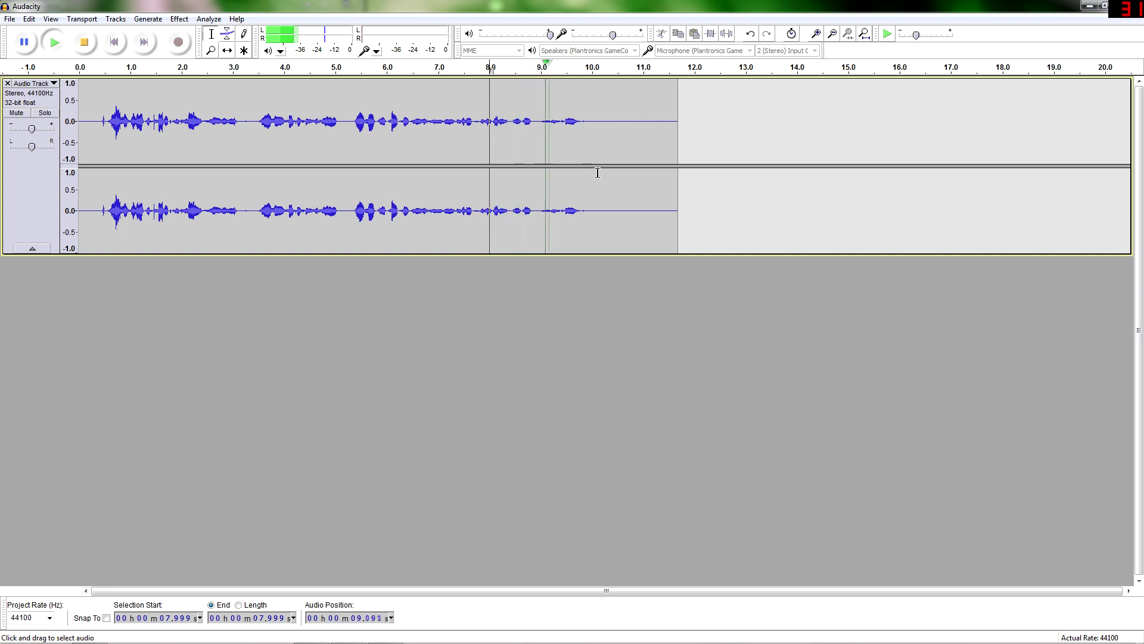
key("space")
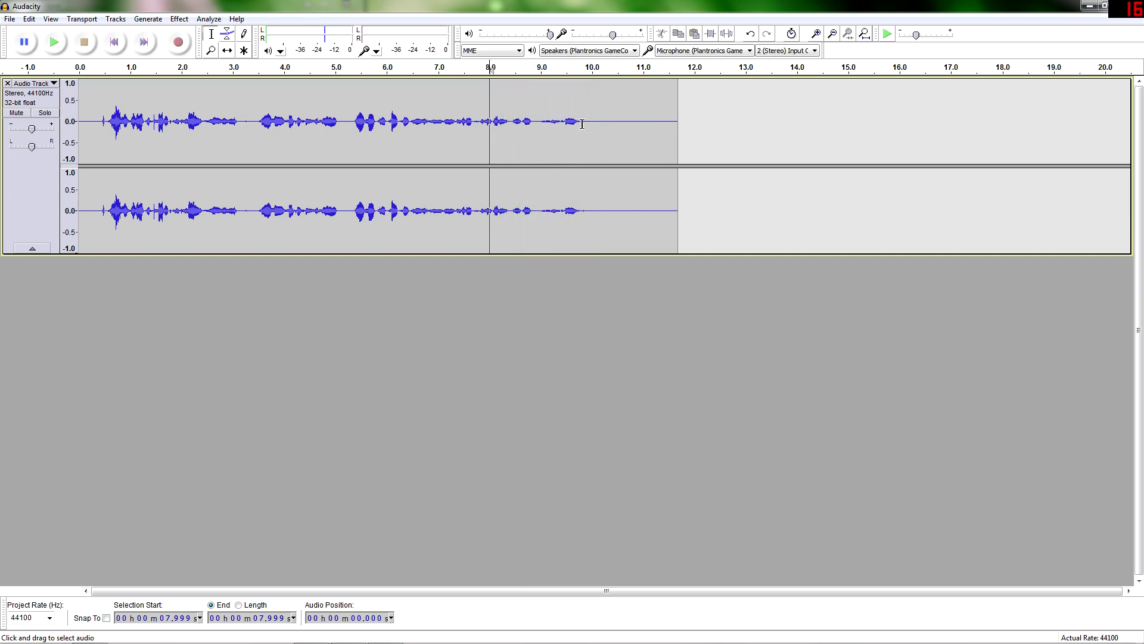
left_click(344, 123)
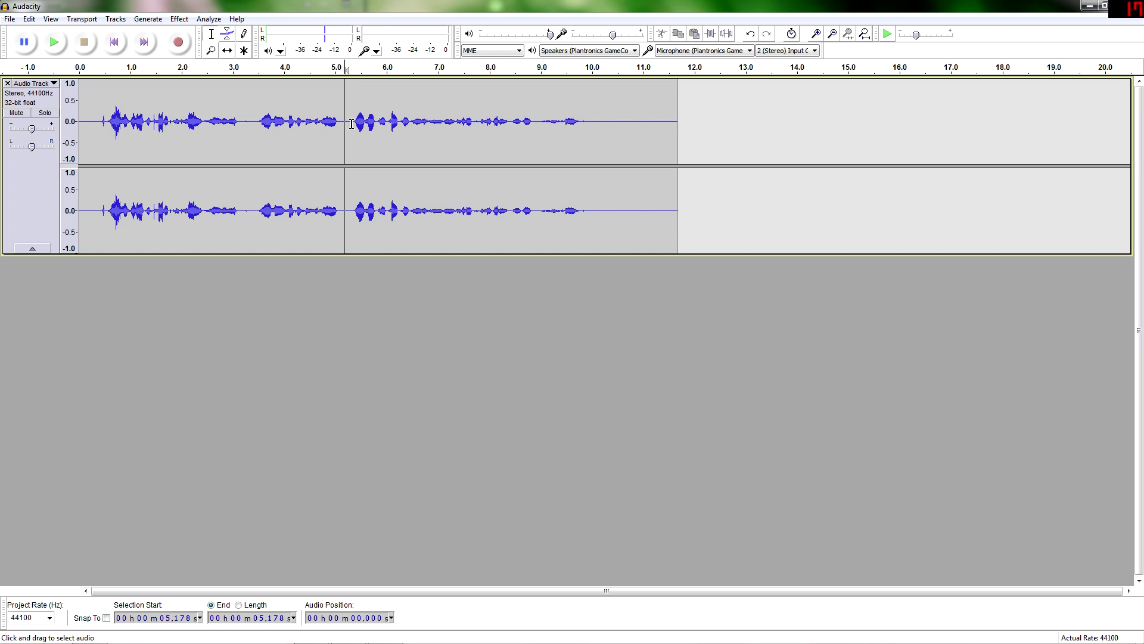
Listen to the opening and select the lip smack from 0.22 to 0.57 seconds.
left_click(96, 117)
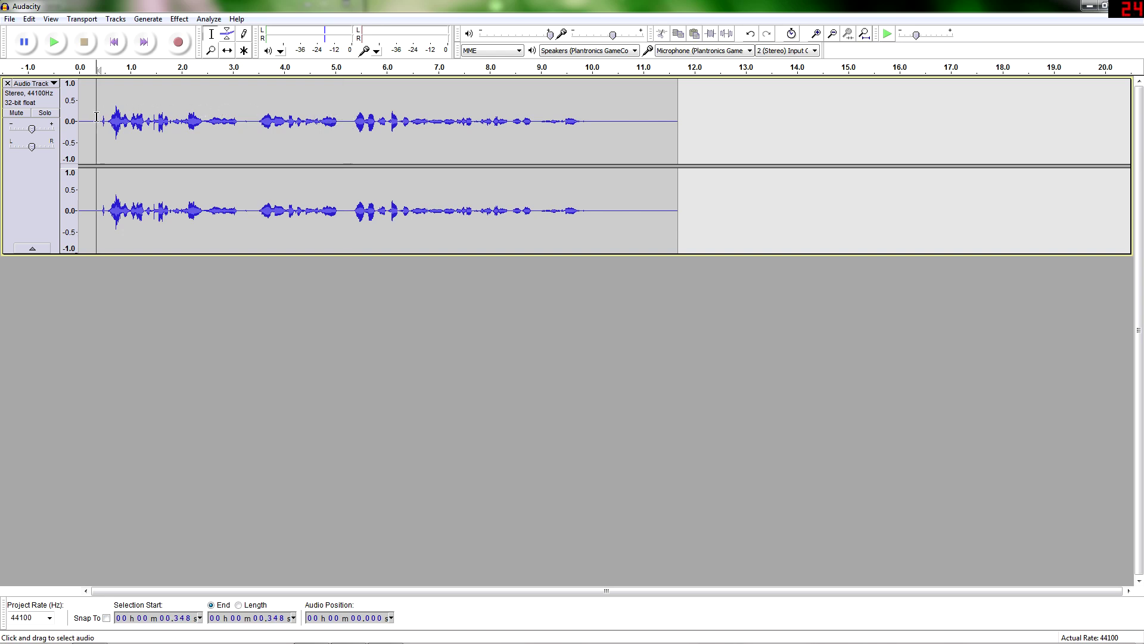
key("space")
key("space")
left_click_drag(109, 122, 89, 126)
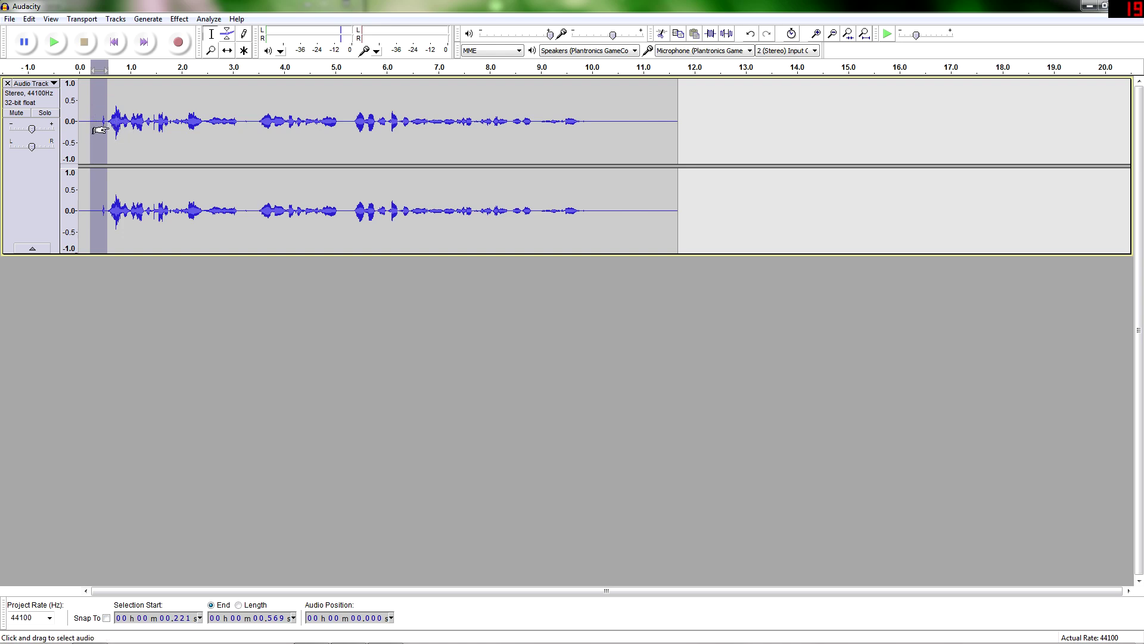
left_click(159, 20)
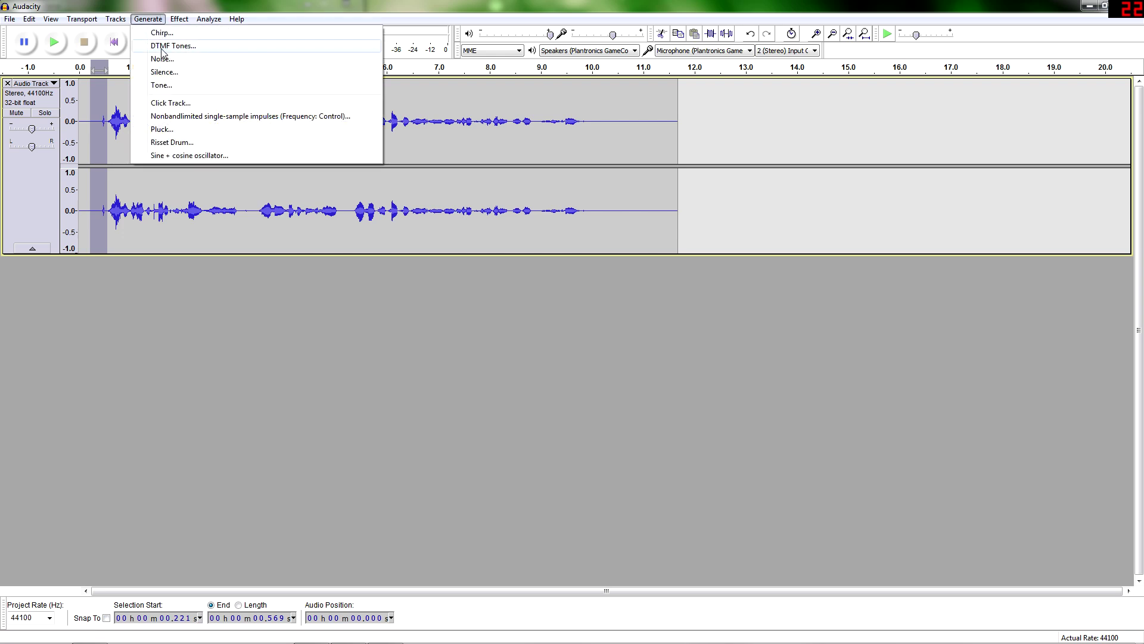
Replace the selected lip smack with generated silence and play the opening from 0.14 s.
left_click(162, 71)
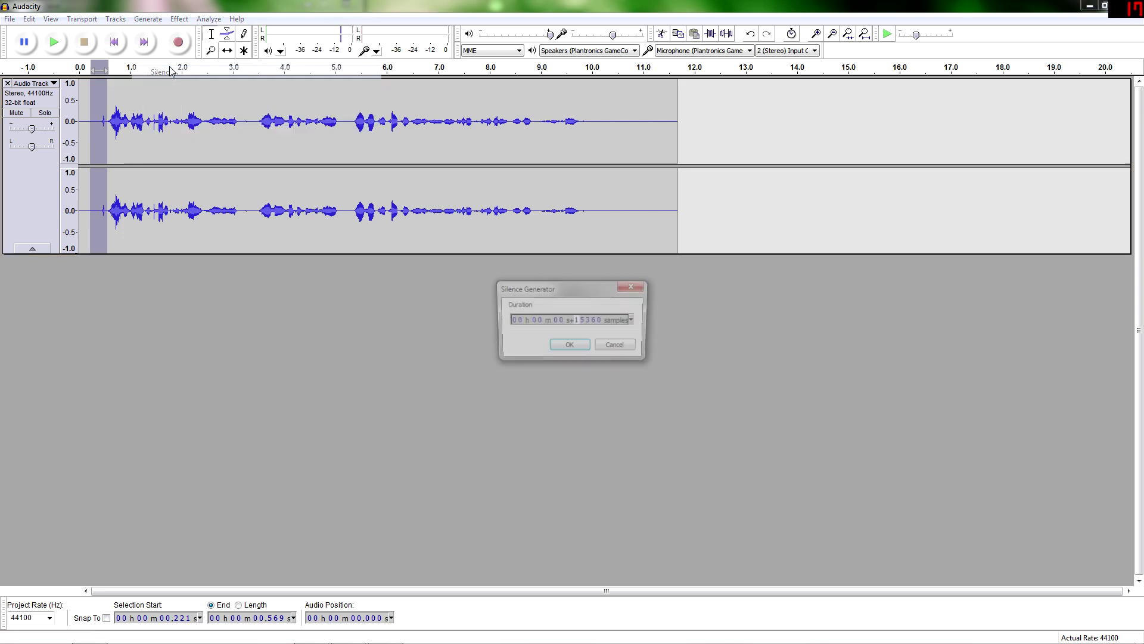
left_click(556, 348)
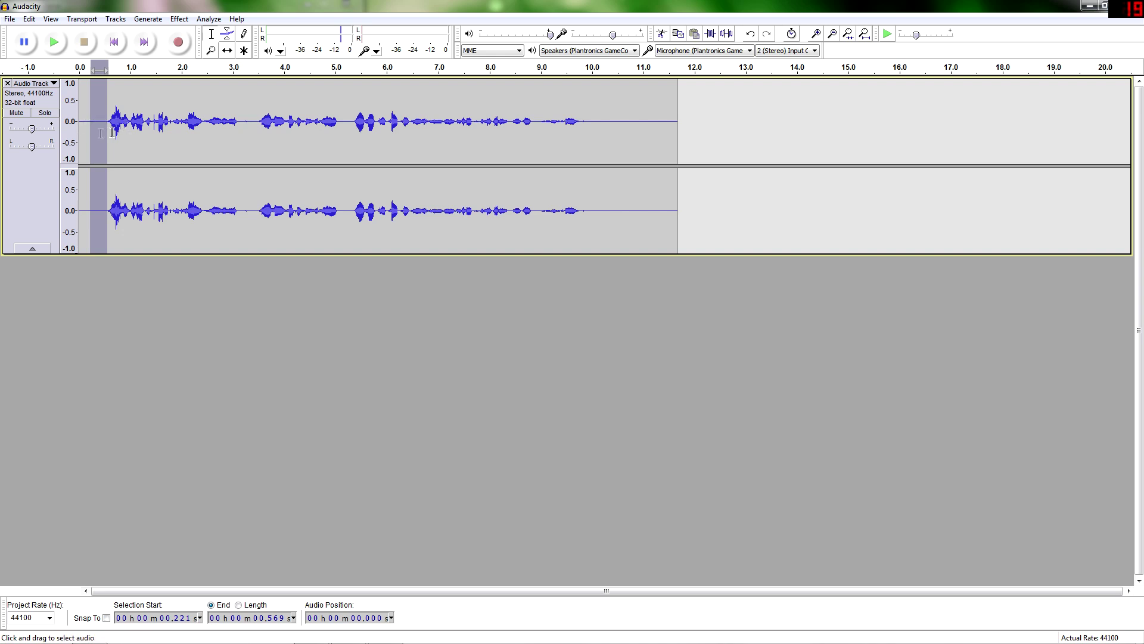
left_click(87, 133)
key("space")
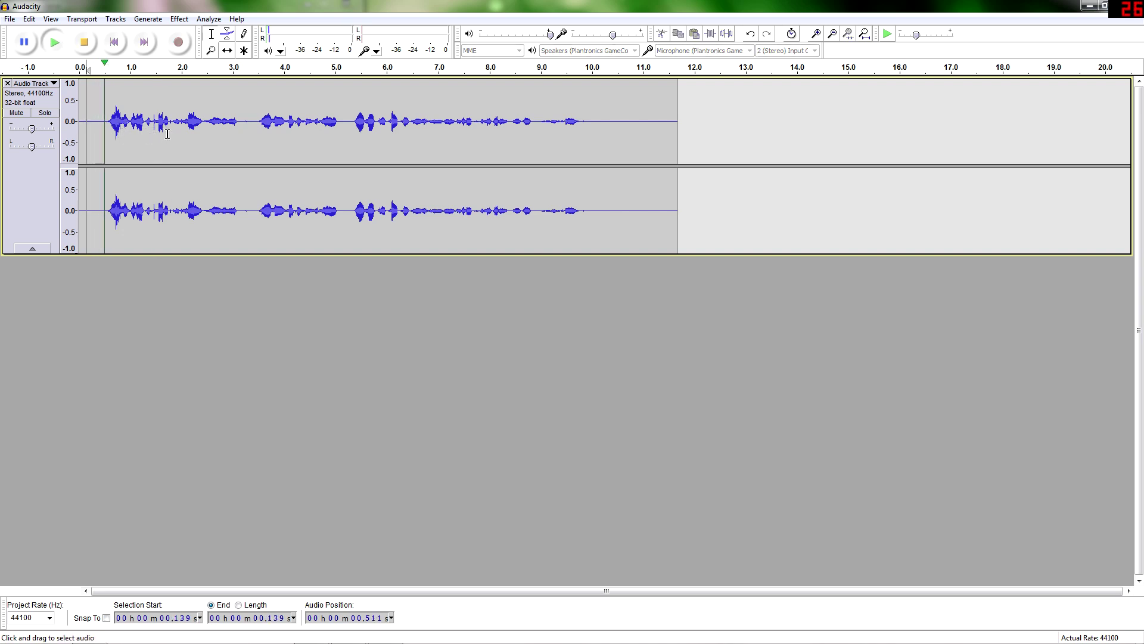
key("space")
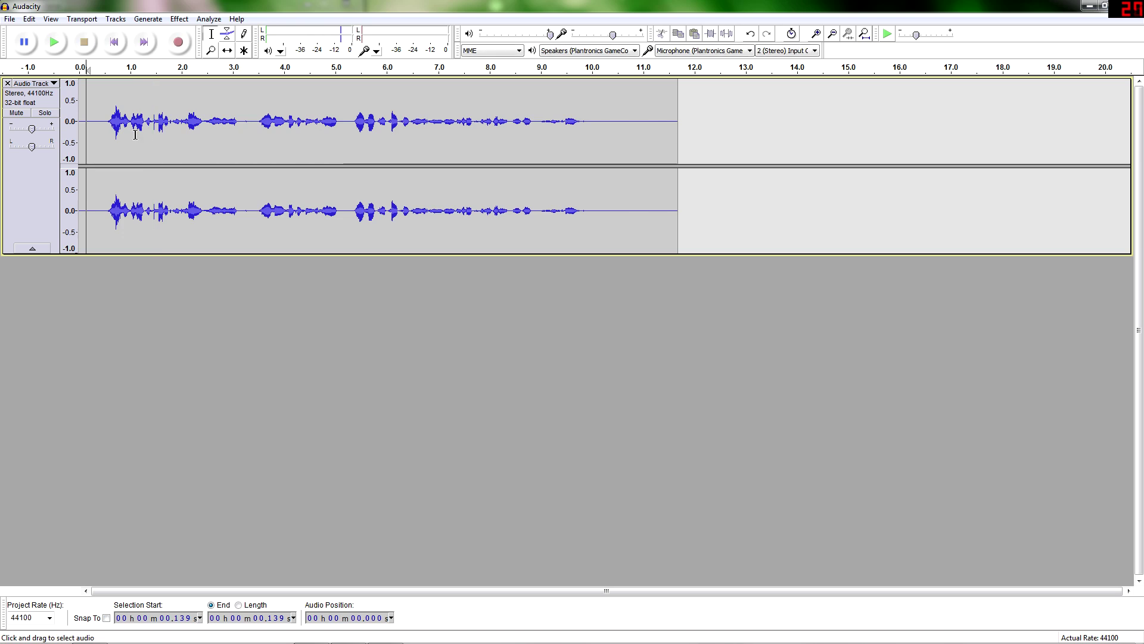
Replay from about 0.43 s to confirm, then select the spoken audio from 0.5 to 10 s.
left_click_drag(107, 123, 89, 122)
left_click(100, 126)
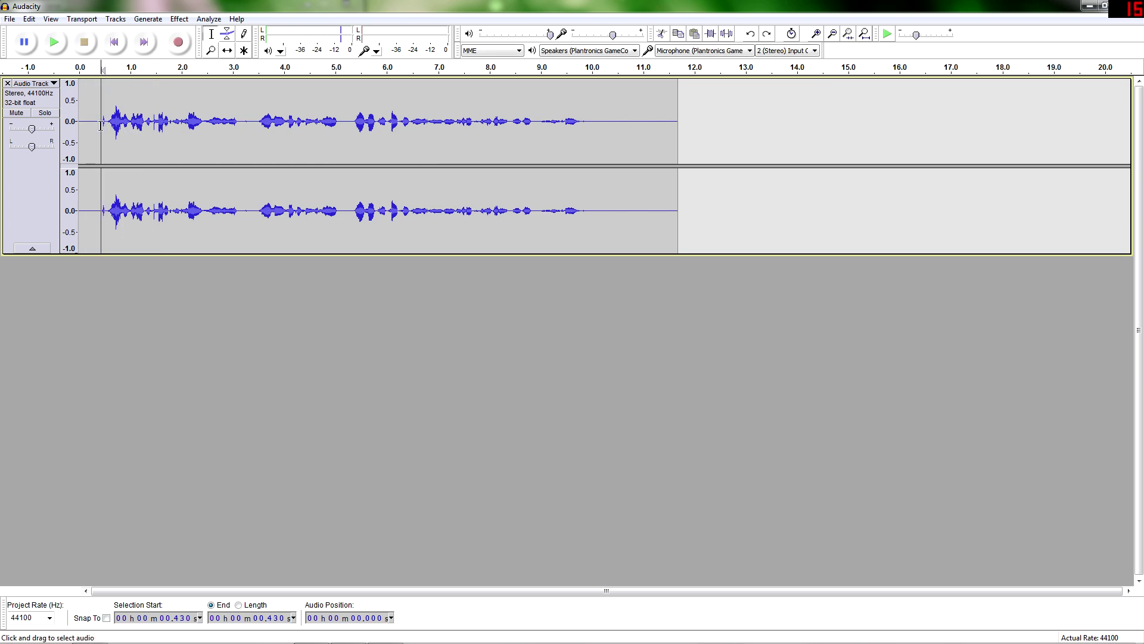
key("space")
key("space")
left_click(87, 131)
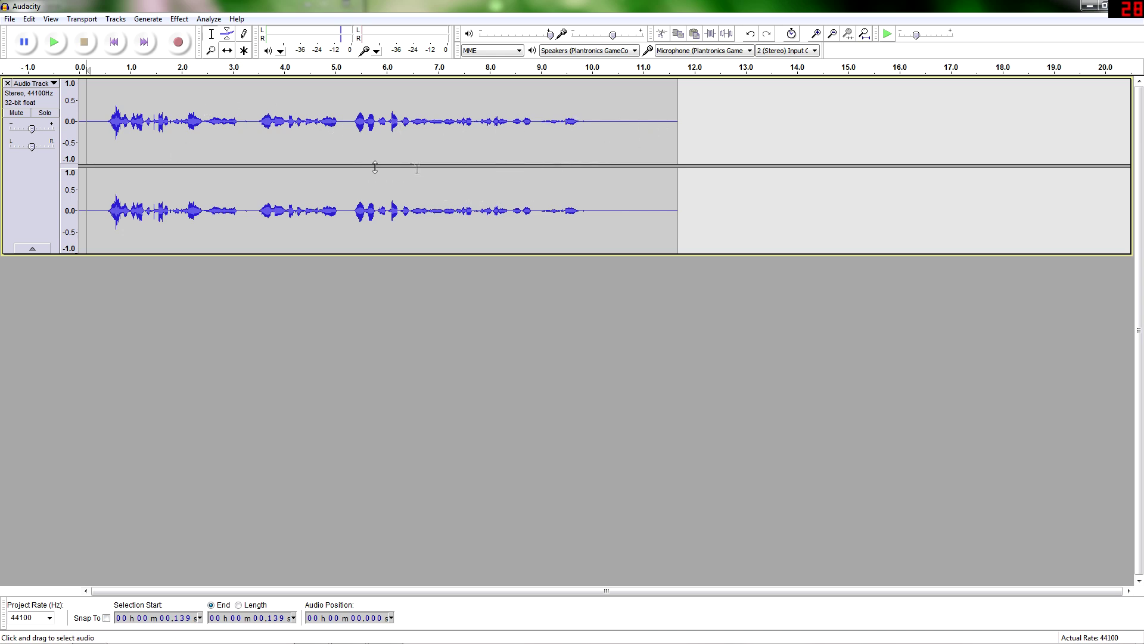
mouse_move(106, 124)
left_mouse_down()
mouse_move(608, 126)
mouse_move(592, 127)
left_mouse_up()
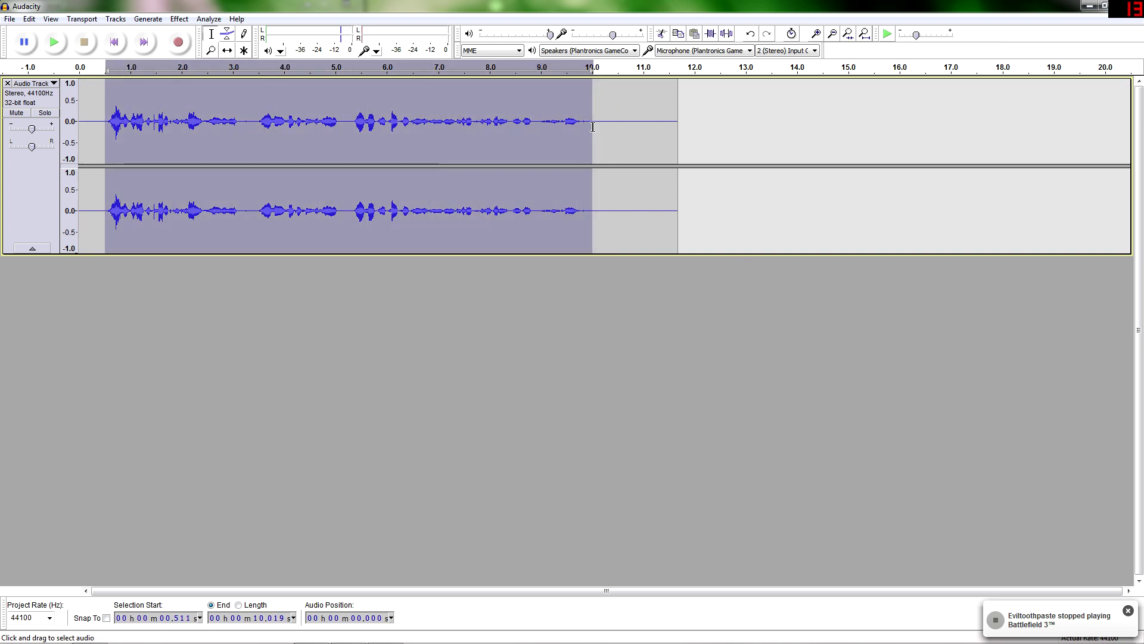
Raise the speech pitch by 8.117% (1.35 semitones), audition it, then reselect 0.511–10.019 s.
left_click(179, 19)
left_click(251, 84)
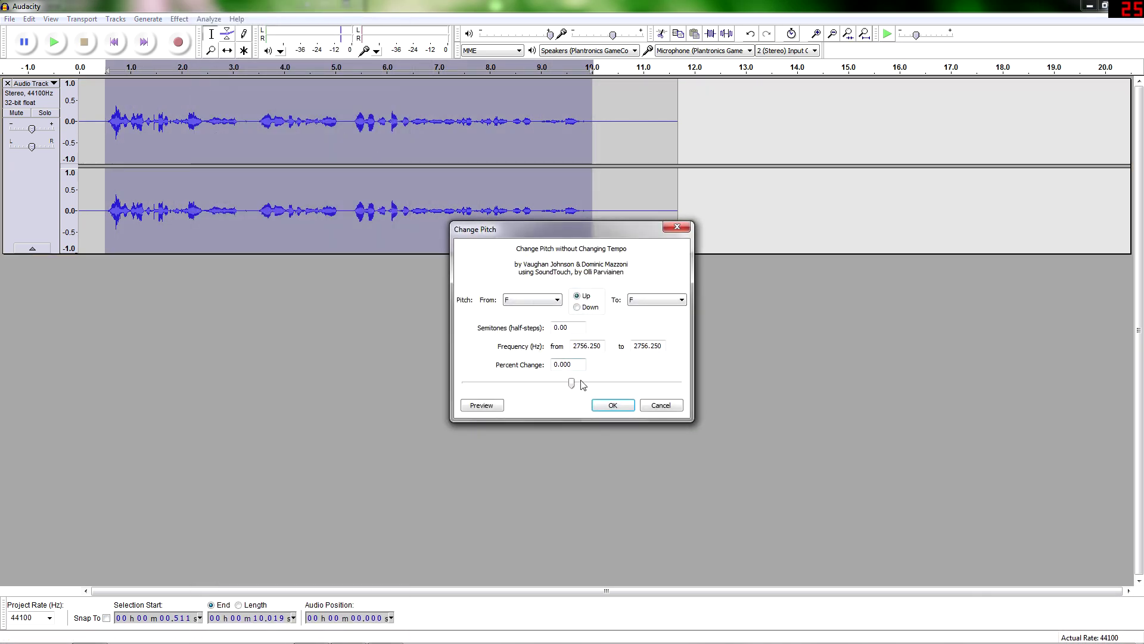
mouse_move(570, 383)
left_mouse_down()
mouse_move(550, 384)
mouse_move(602, 385)
mouse_move(580, 388)
left_mouse_up()
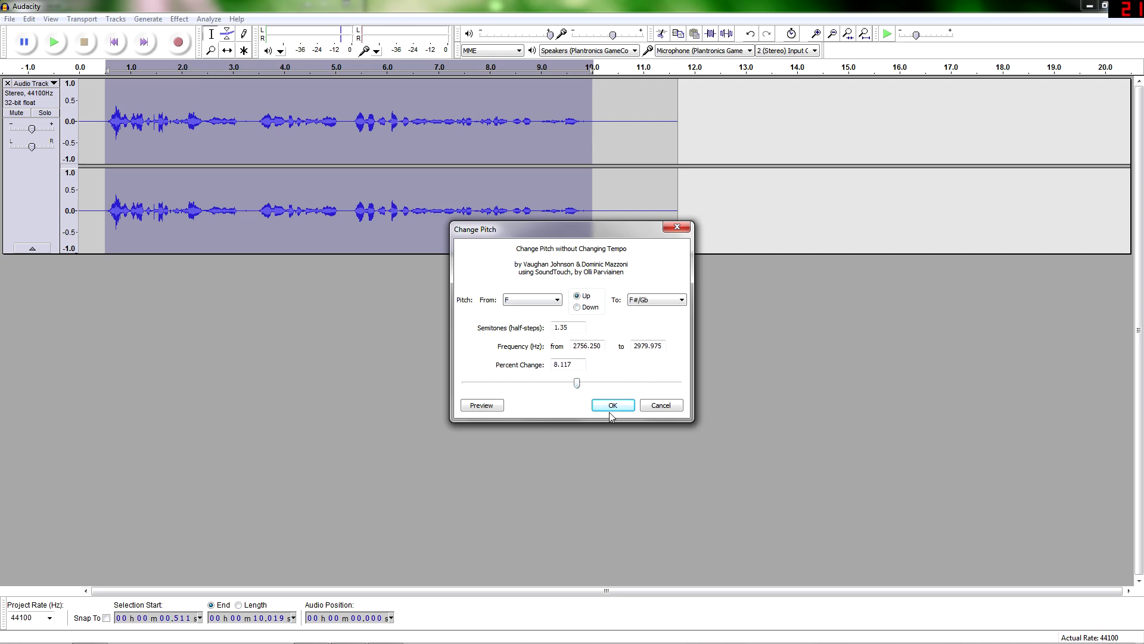
left_click(613, 405)
left_click(116, 143)
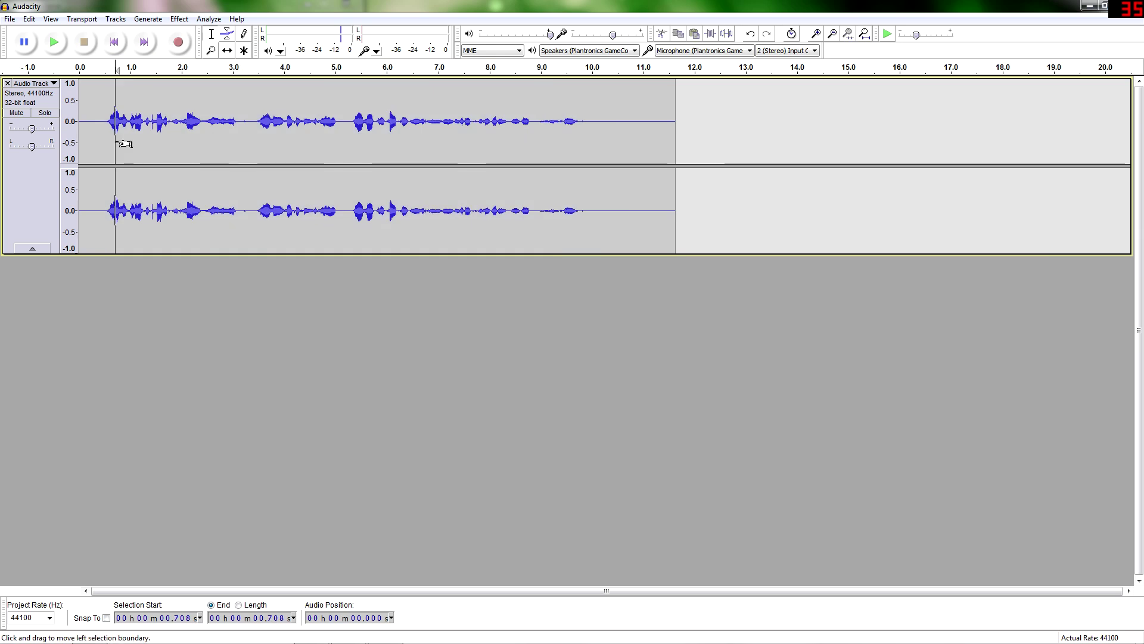
key("space")
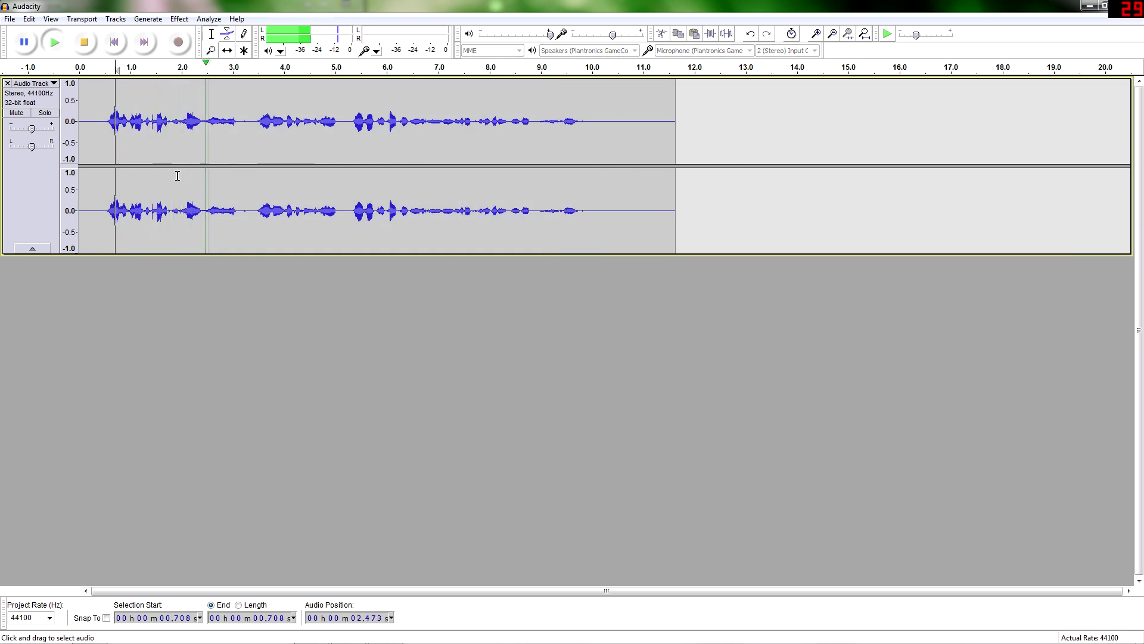
key("space")
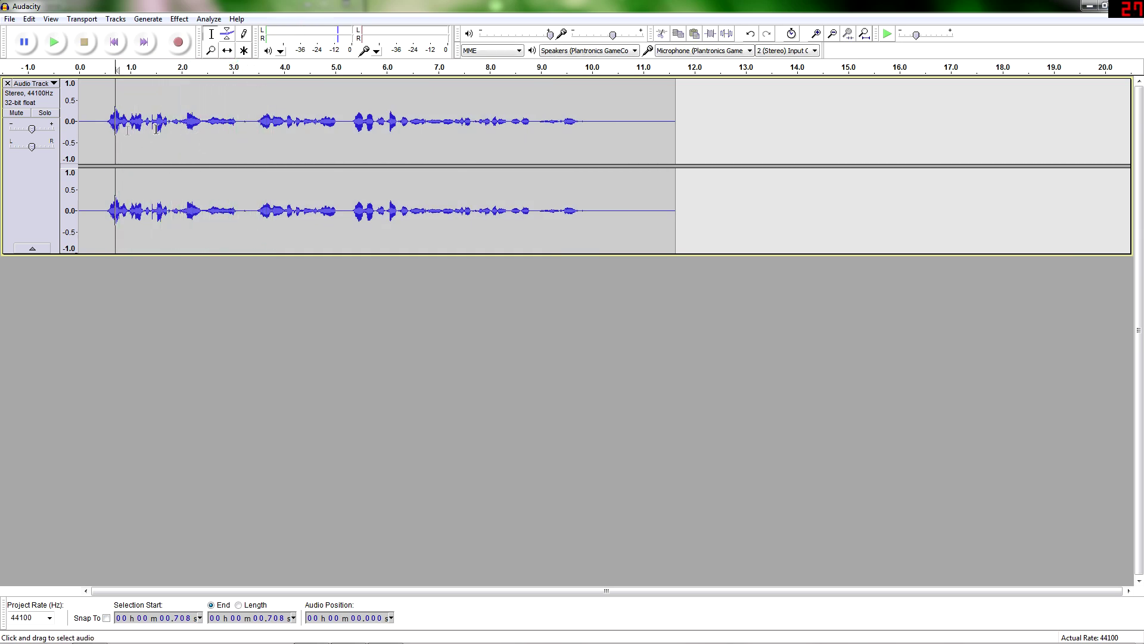
left_click_drag(105, 123, 592, 123)
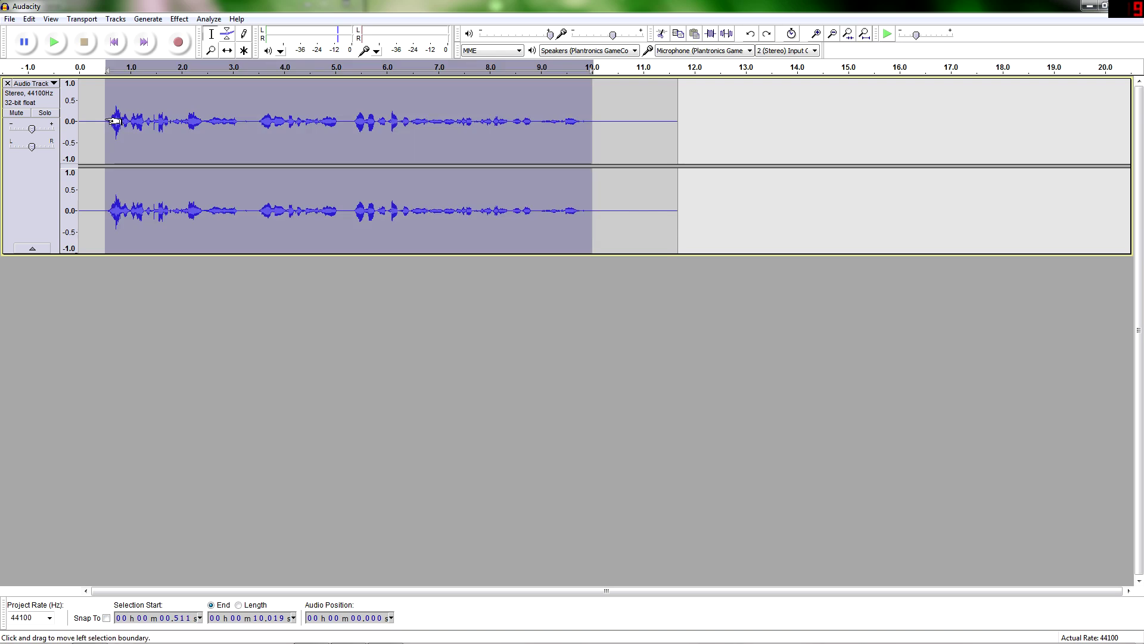
Select the speech from 0.511 to 10.542 seconds.
double_click(101, 122)
left_click(265, 124)
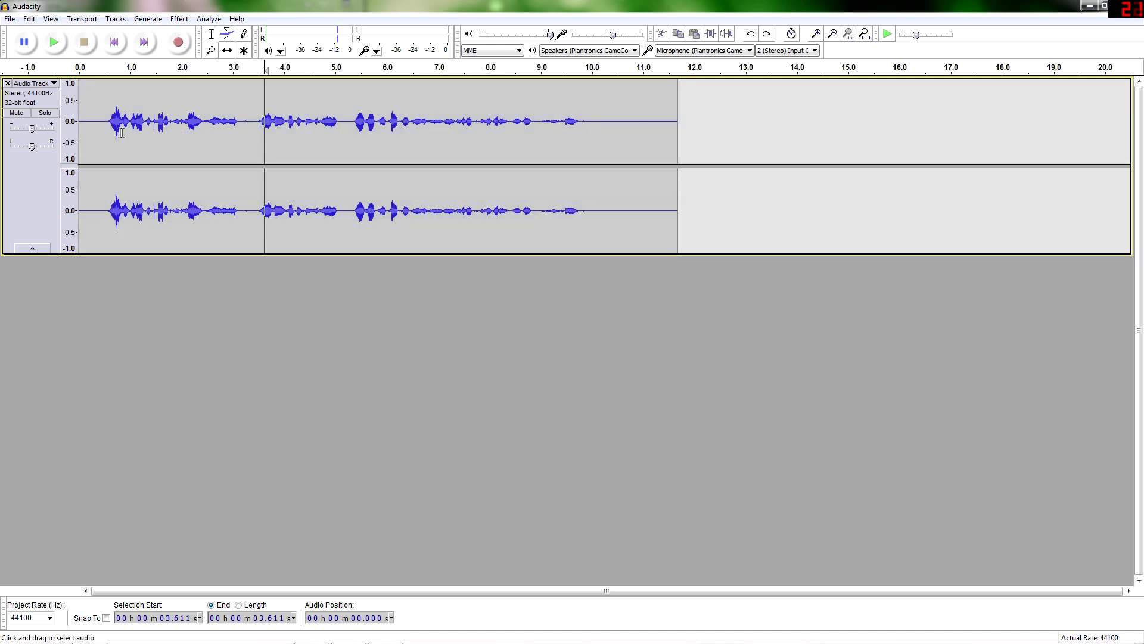
left_click_drag(105, 130, 619, 149)
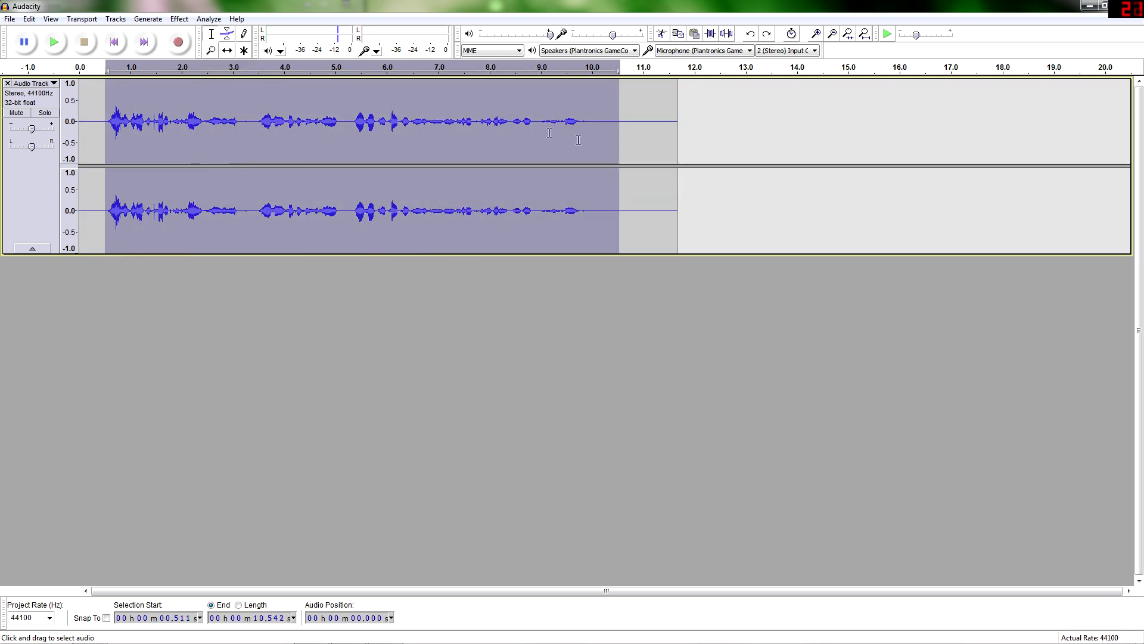
Apply a -7% Change Pitch to the speech, play it from 0.325 s, then undo it.
left_click(179, 18)
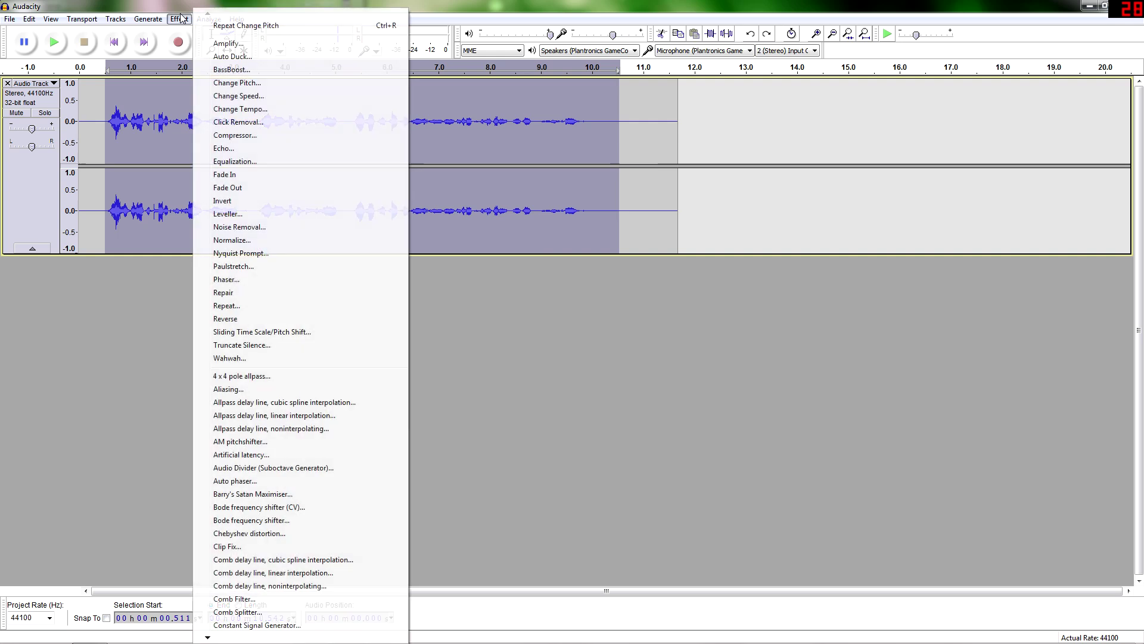
left_click(269, 84)
left_click_drag(578, 385, 567, 387)
key("Return")
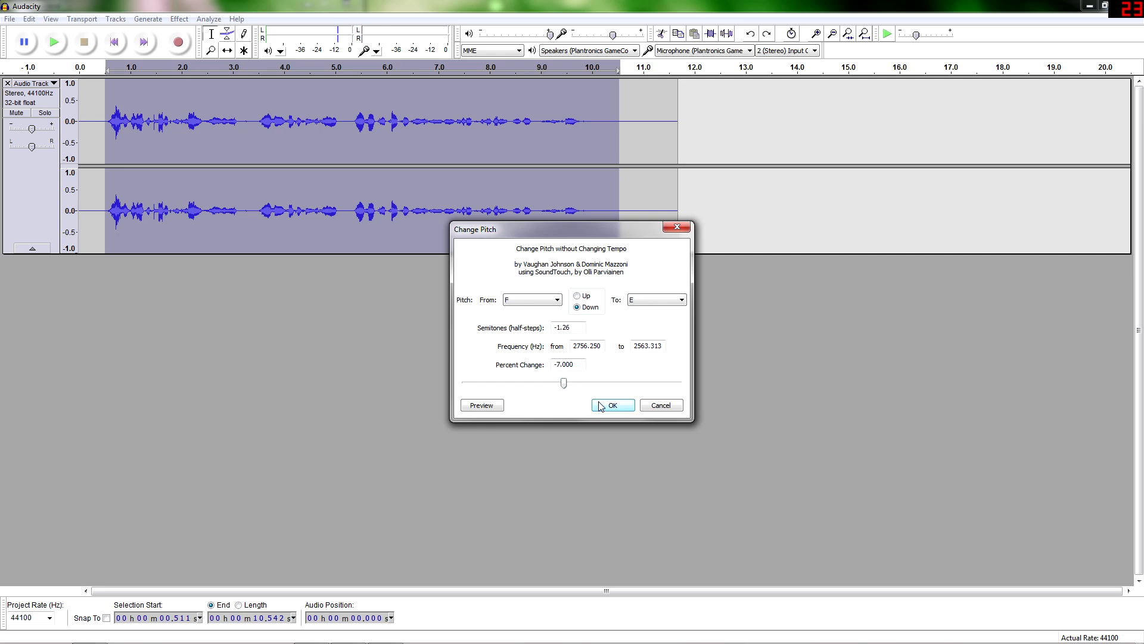
left_click(96, 137)
key("space")
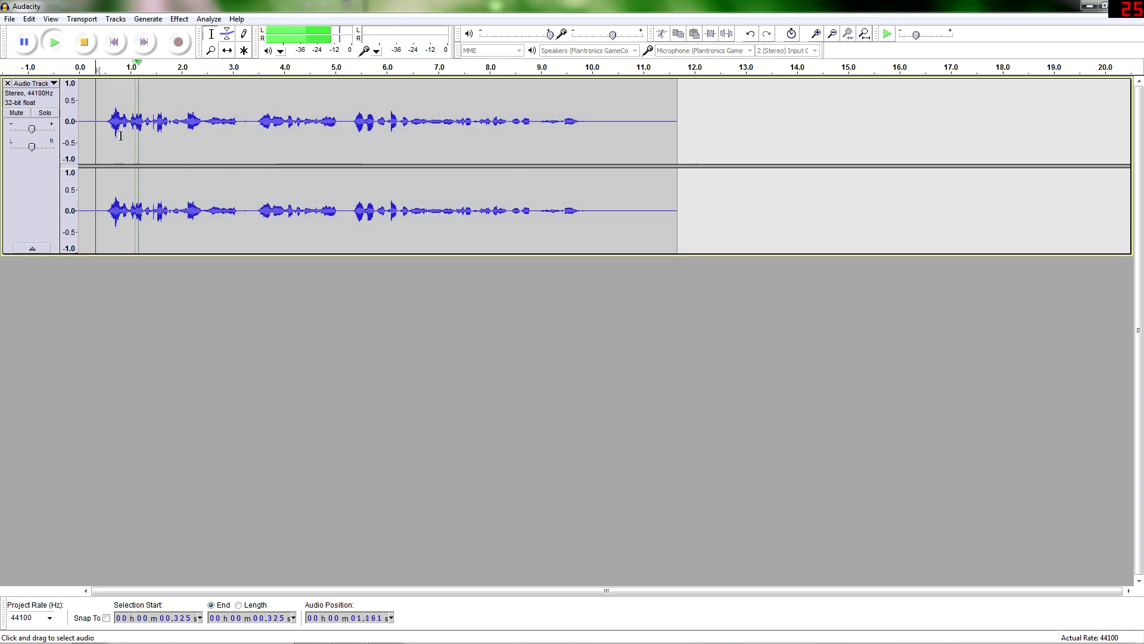
key("space")
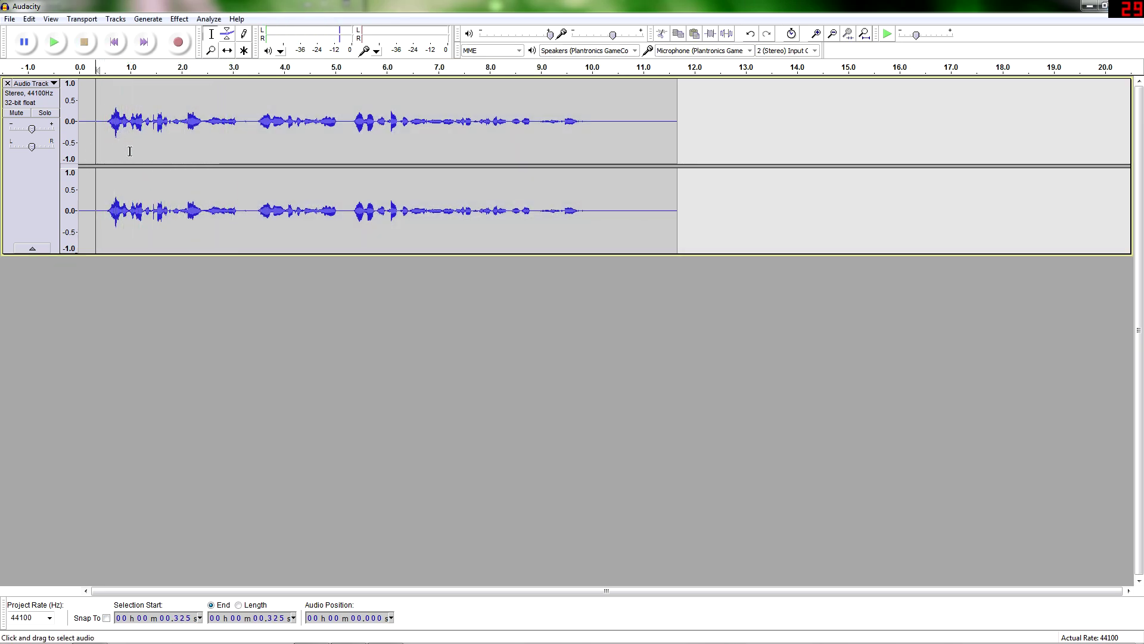
key("ctrl+z")
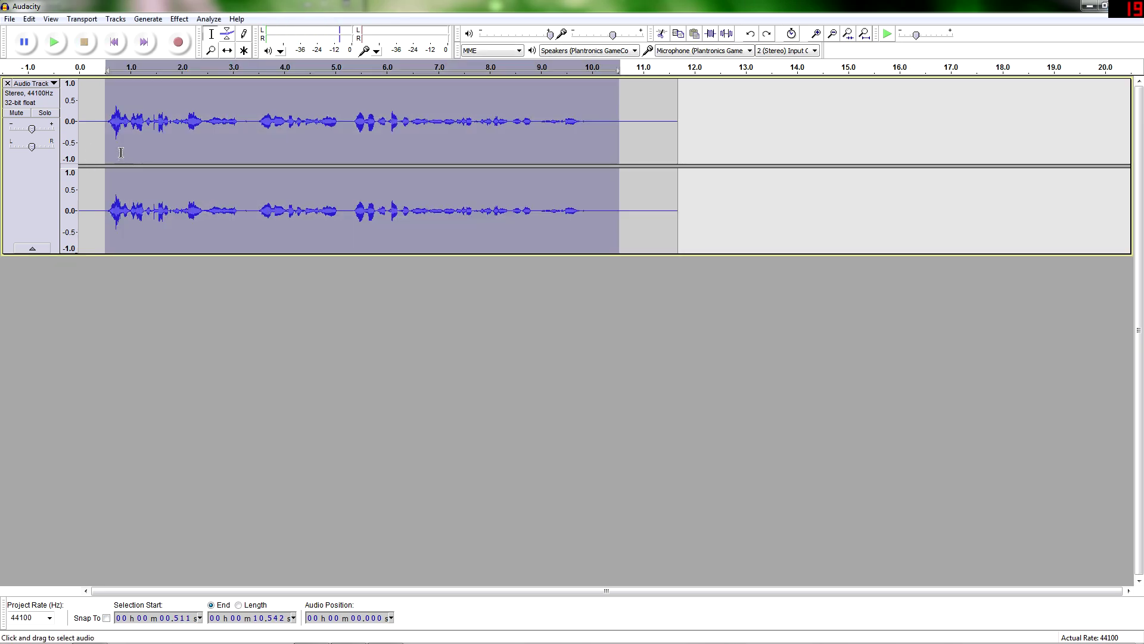
Lower the speech pitch by 24% (about 4.75 semitones), play the result, and deselect the track.
left_click(179, 19)
left_click(298, 84)
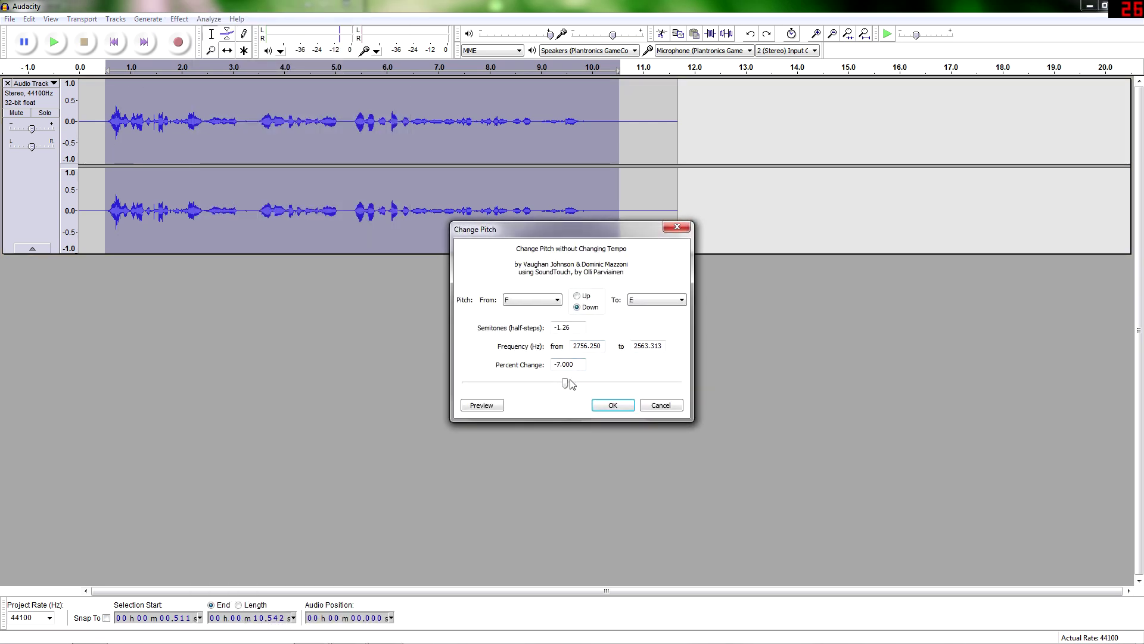
left_click_drag(571, 383, 547, 383)
left_click(616, 406)
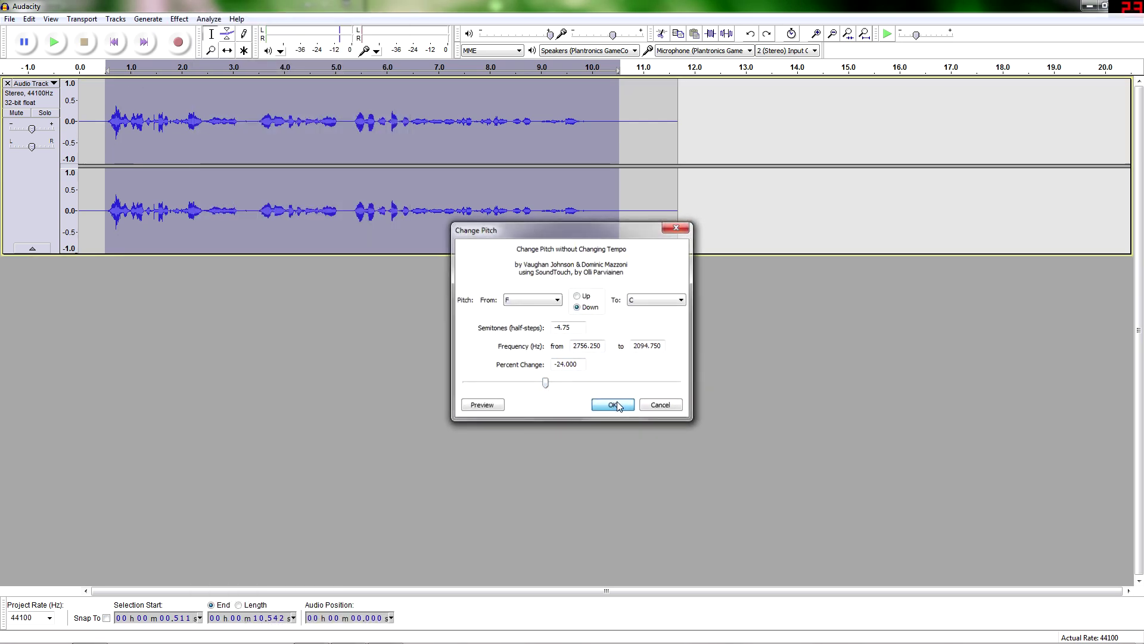
key("space")
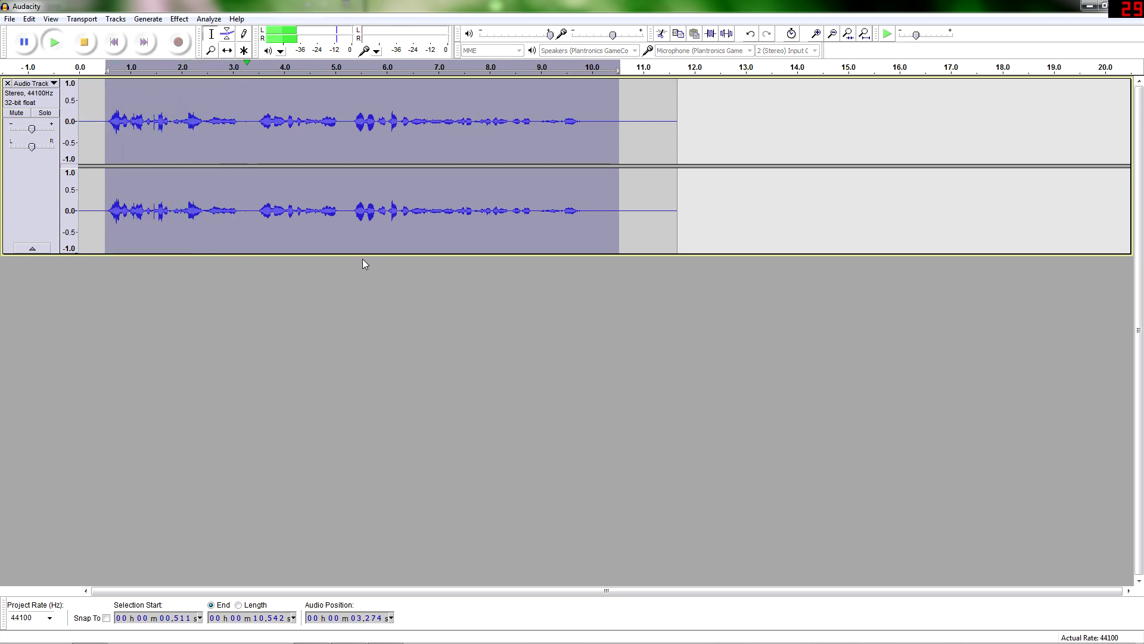
key("space")
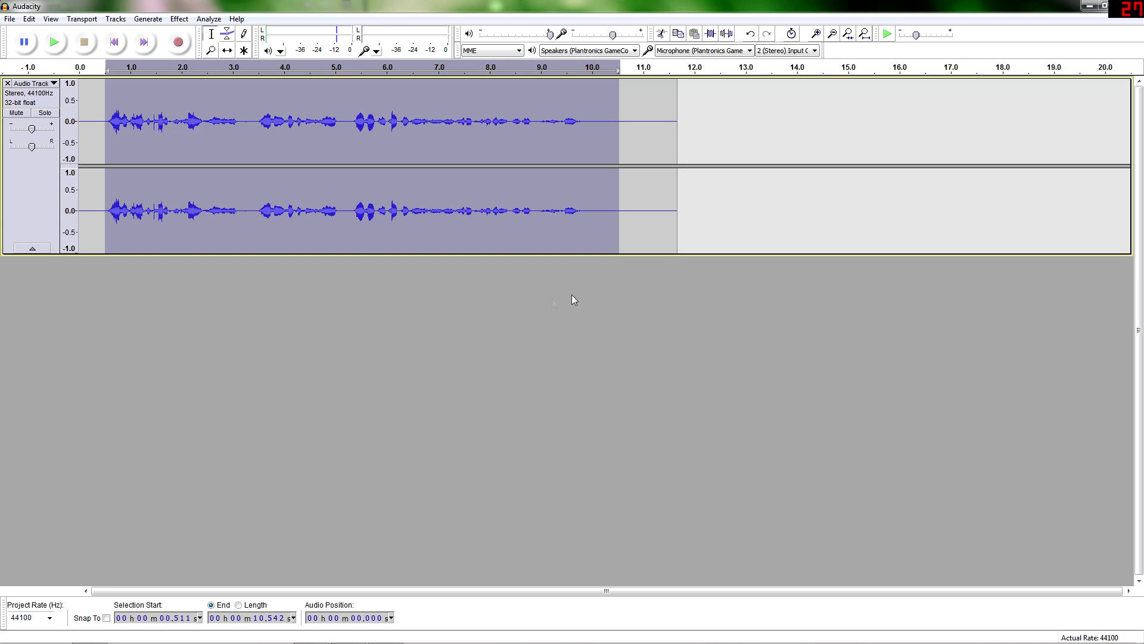
left_click(439, 312)
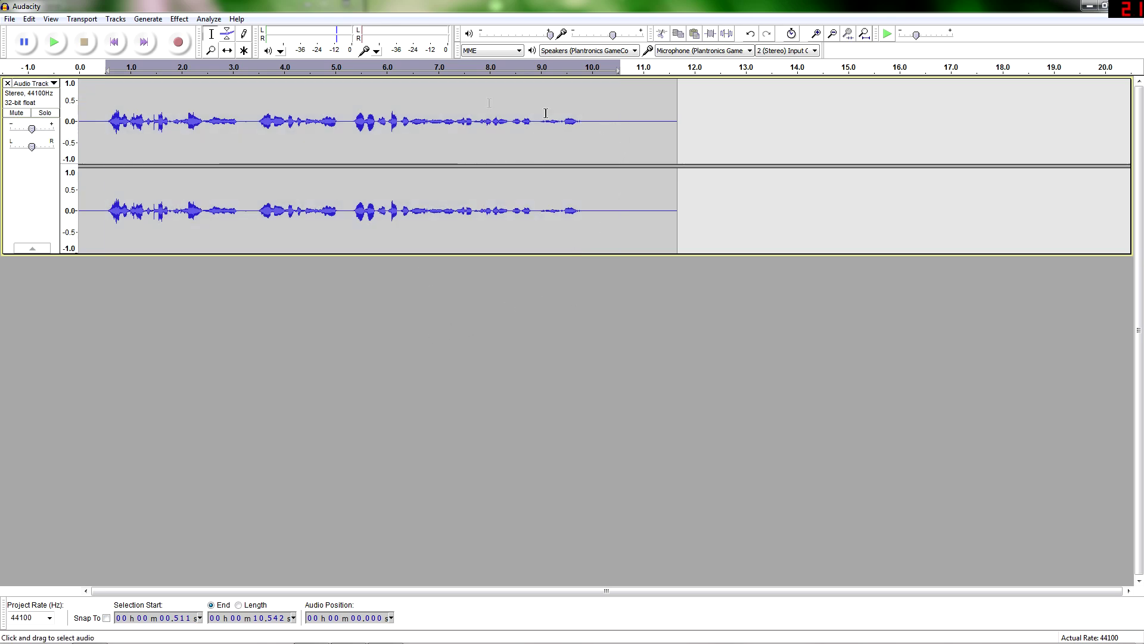
Open the Effect menu and close it without choosing anything.
left_click(179, 18)
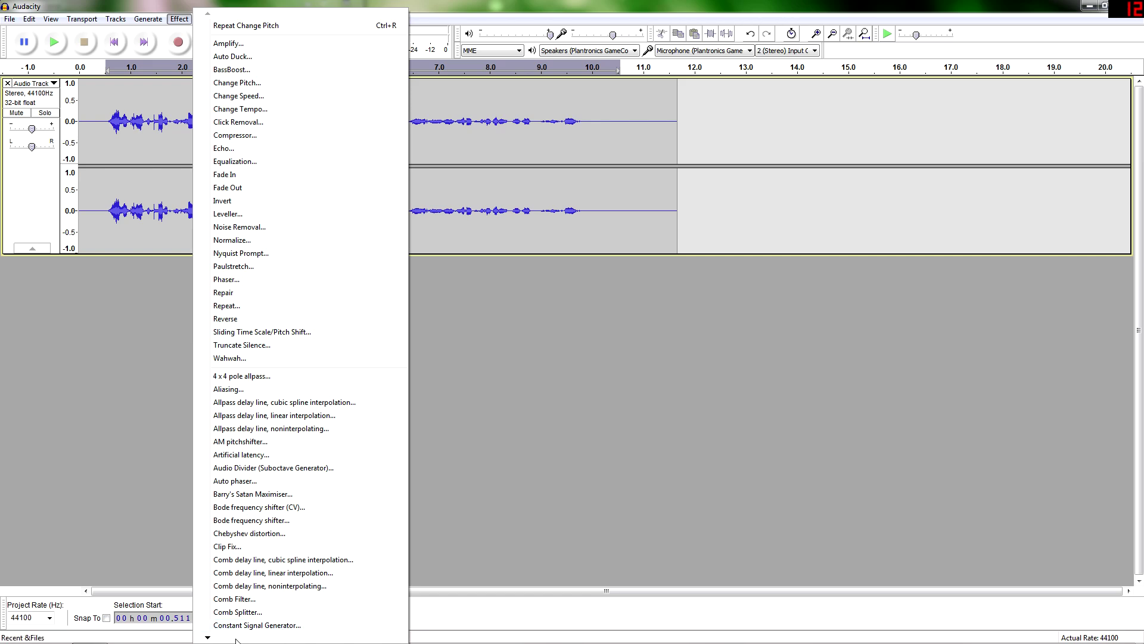
mouse_move(217, 637)
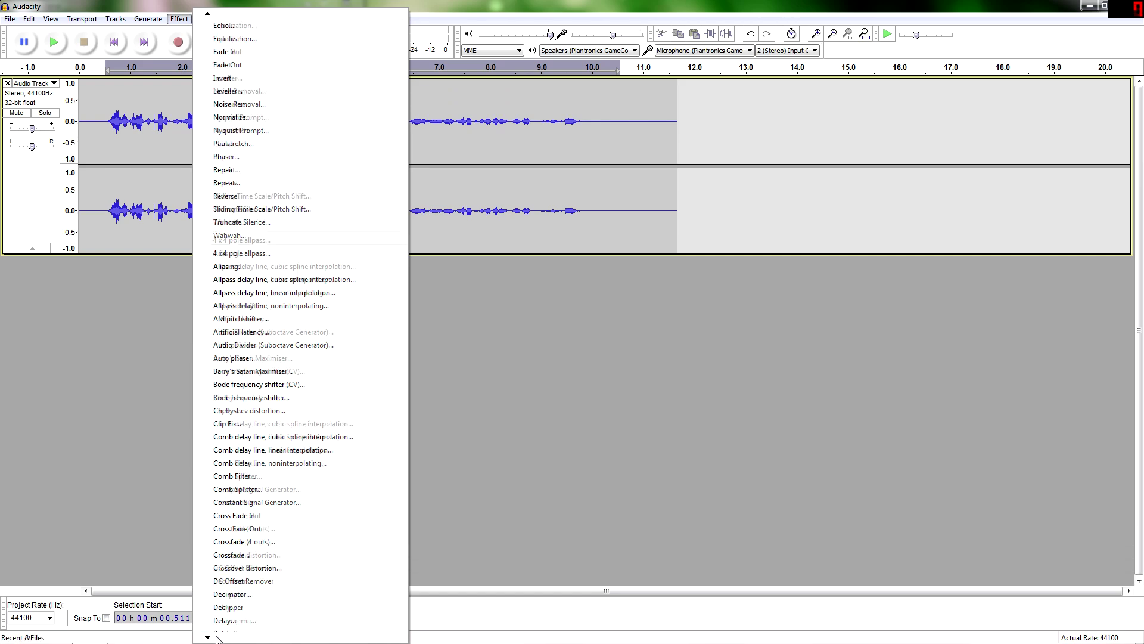
left_click(492, 491)
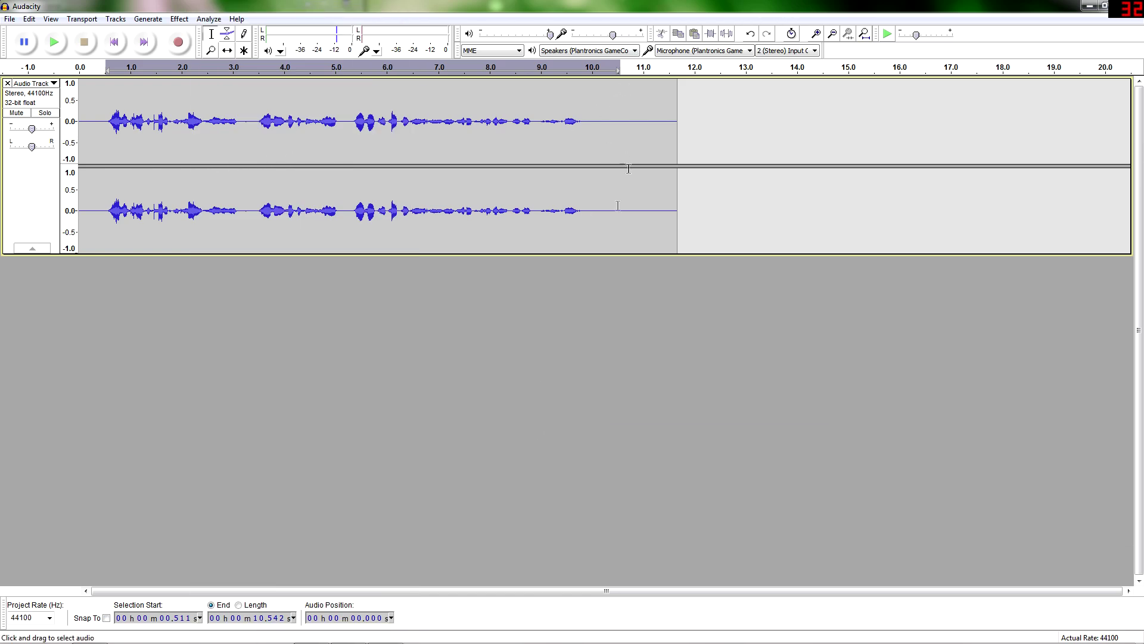